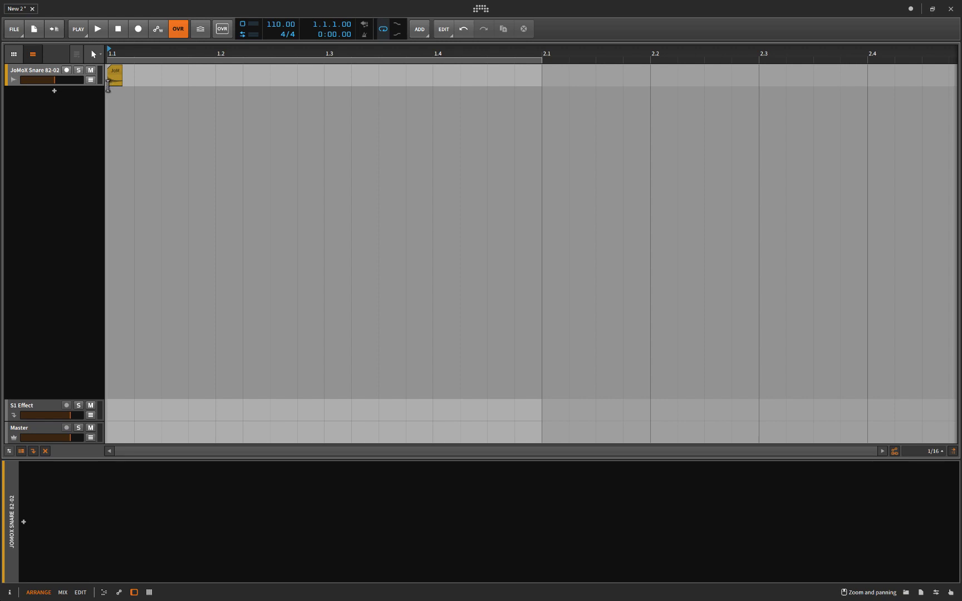
Step: Play the snare, set the play position in the arranger, and open the snare track's device browser
{"action": "key", "text": "space"}
{"action": "key", "text": "space"}
{"action": "left_click", "coordinate": [116, 80]}
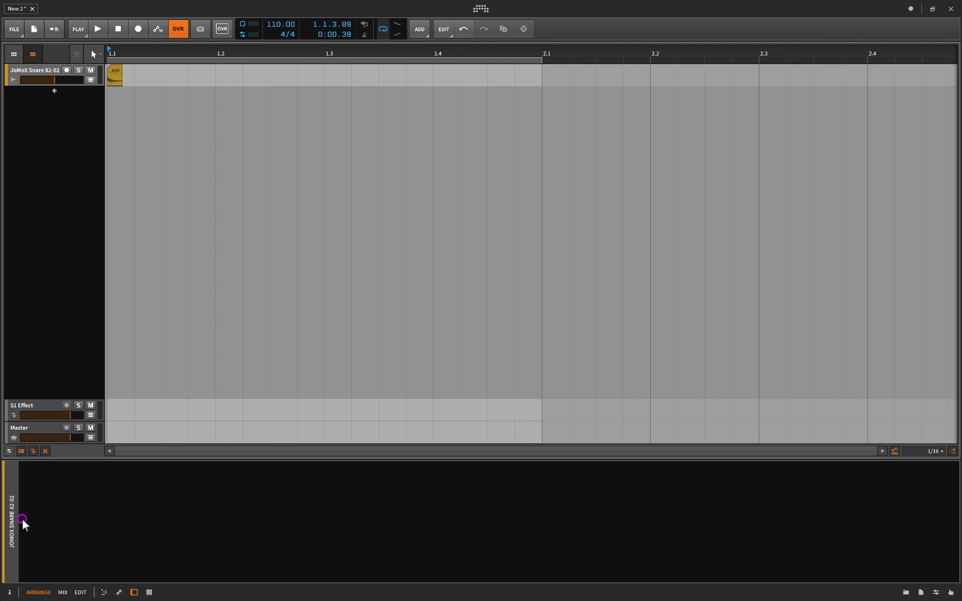
{"action": "left_click", "coordinate": [24, 522]}
Step: Filter the browser to Bitwig's own devices and pick Delay-4
{"action": "left_click", "coordinate": [184, 164]}
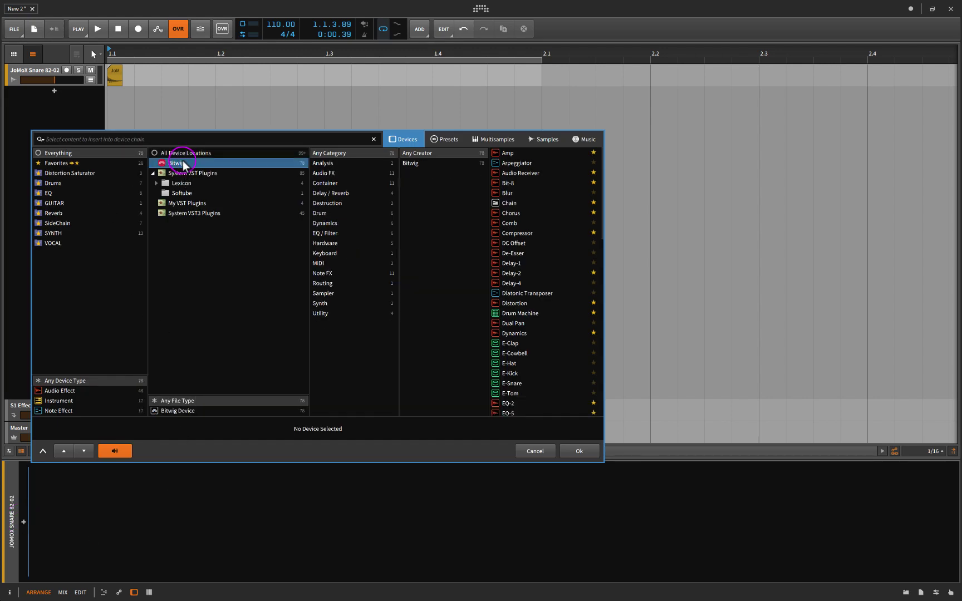
{"action": "left_click", "coordinate": [510, 283]}
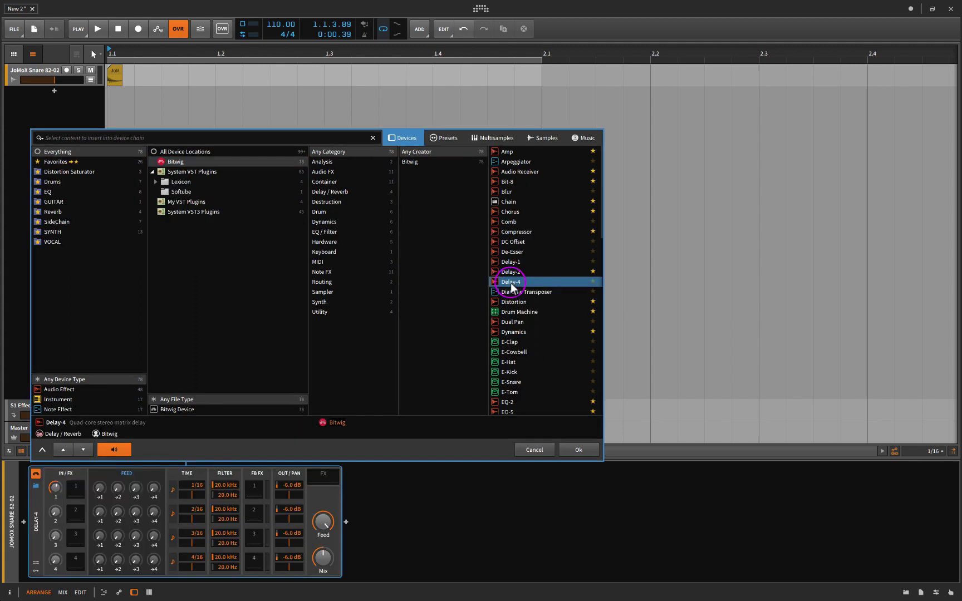
{"action": "left_click", "coordinate": [573, 448]}
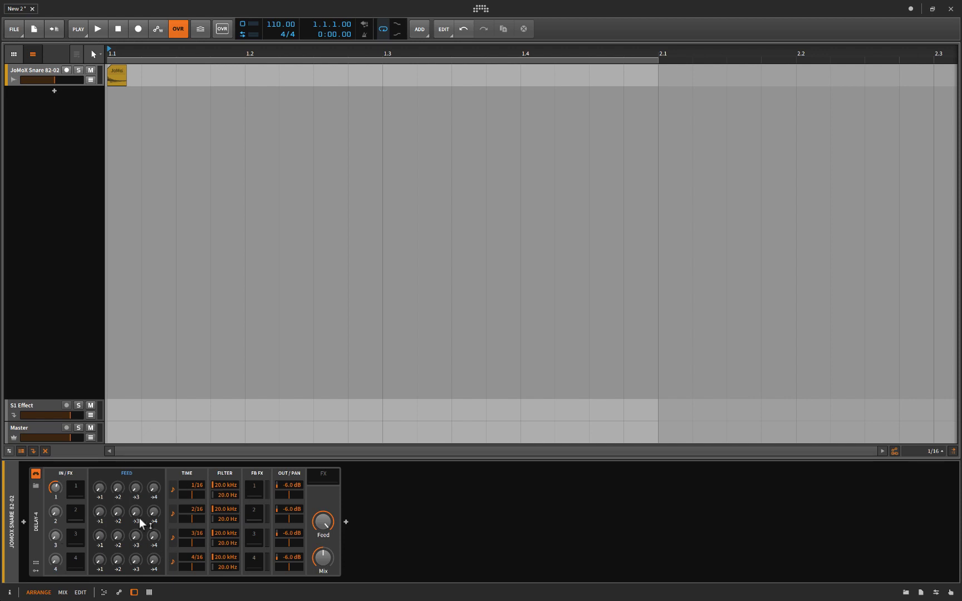
Step: Delete Delay-4 and insert Delay-2 from the Bitwig devices
{"action": "left_click", "coordinate": [36, 513]}
{"action": "key", "text": "Delete"}
{"action": "left_click", "coordinate": [24, 520]}
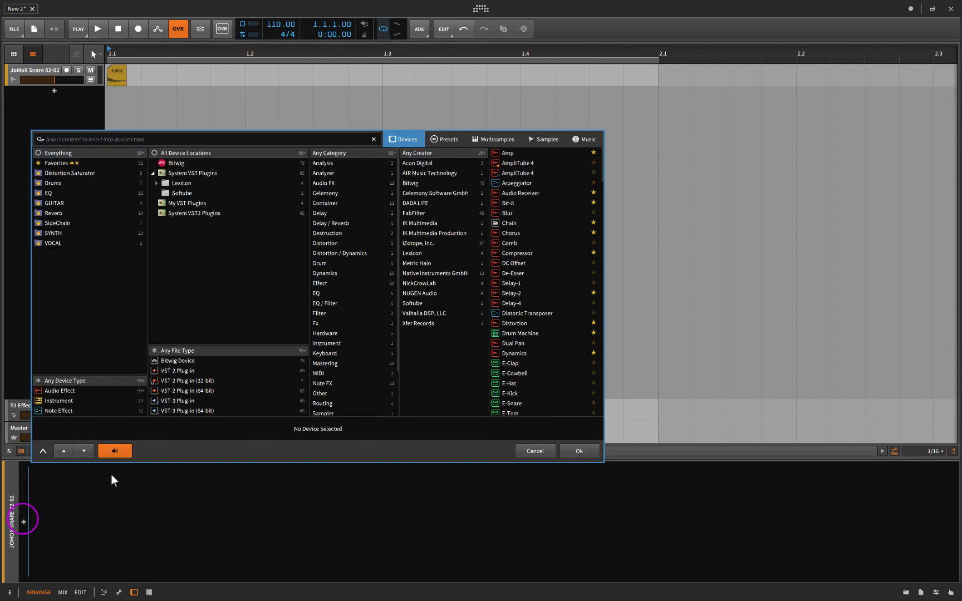
{"action": "left_click", "coordinate": [182, 164]}
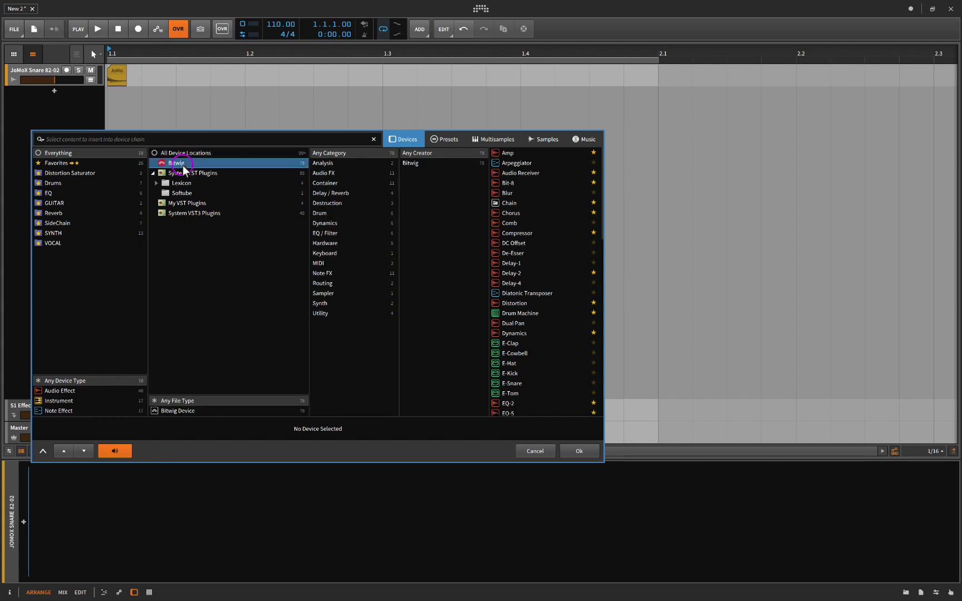
{"action": "left_click", "coordinate": [506, 273]}
{"action": "left_click", "coordinate": [572, 448]}
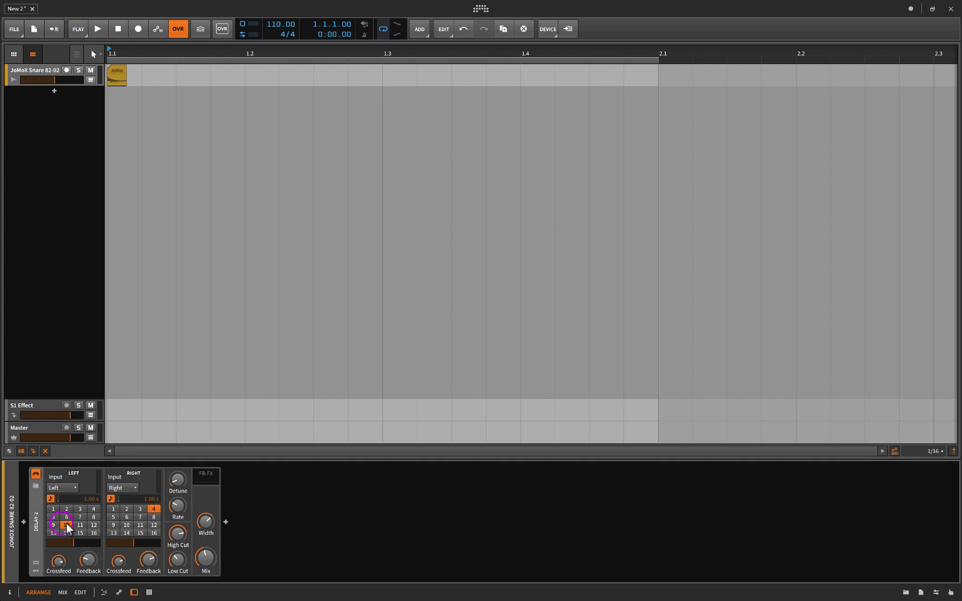
Step: Set Delay-2's left delay to step 3 and check its Detune, High Cut and Low Cut
{"action": "left_click", "coordinate": [78, 509]}
{"action": "left_click", "coordinate": [173, 482]}
{"action": "left_click", "coordinate": [179, 533]}
{"action": "left_click", "coordinate": [179, 562]}
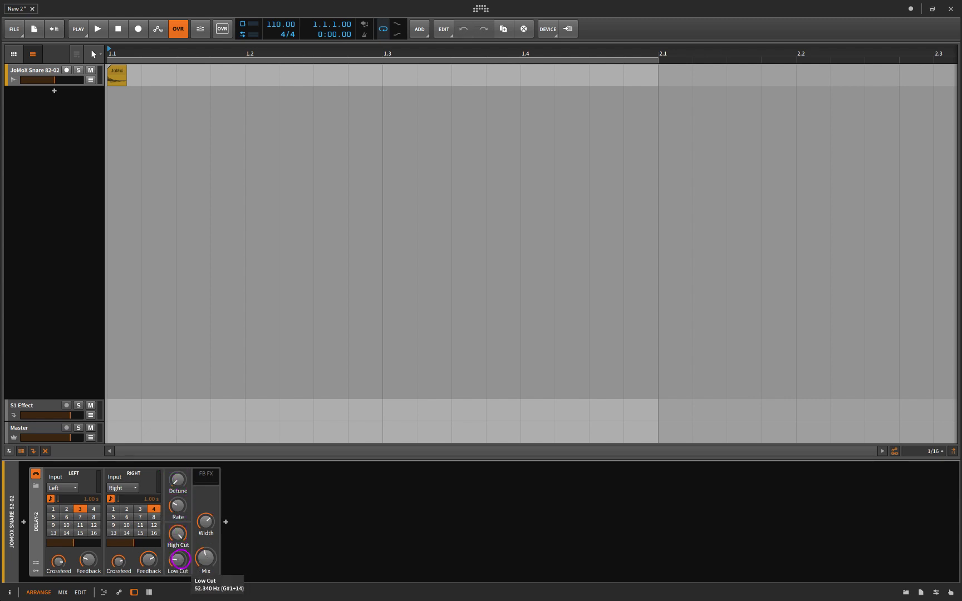
Step: Delete Delay-2 and insert a fresh Delay-4 from the Bitwig devices
{"action": "key", "text": "Delete"}
{"action": "left_click", "coordinate": [23, 522]}
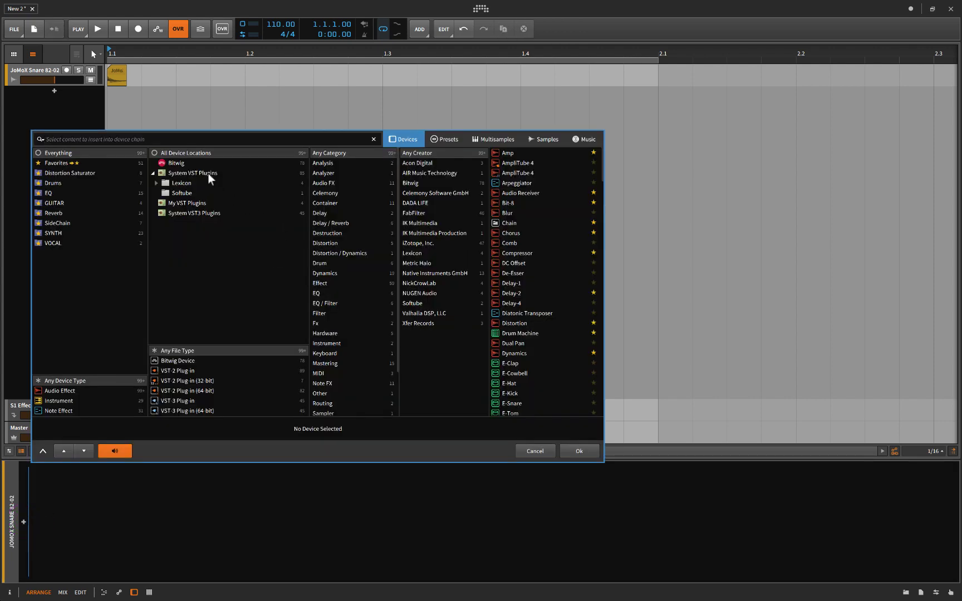
{"action": "left_click", "coordinate": [195, 162]}
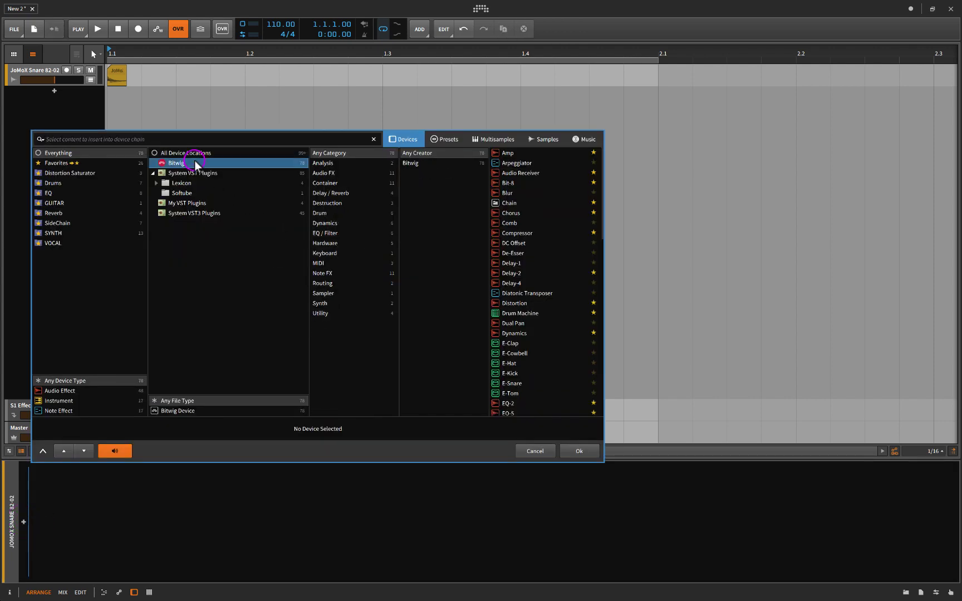
{"action": "left_click", "coordinate": [507, 281]}
{"action": "left_click", "coordinate": [570, 451]}
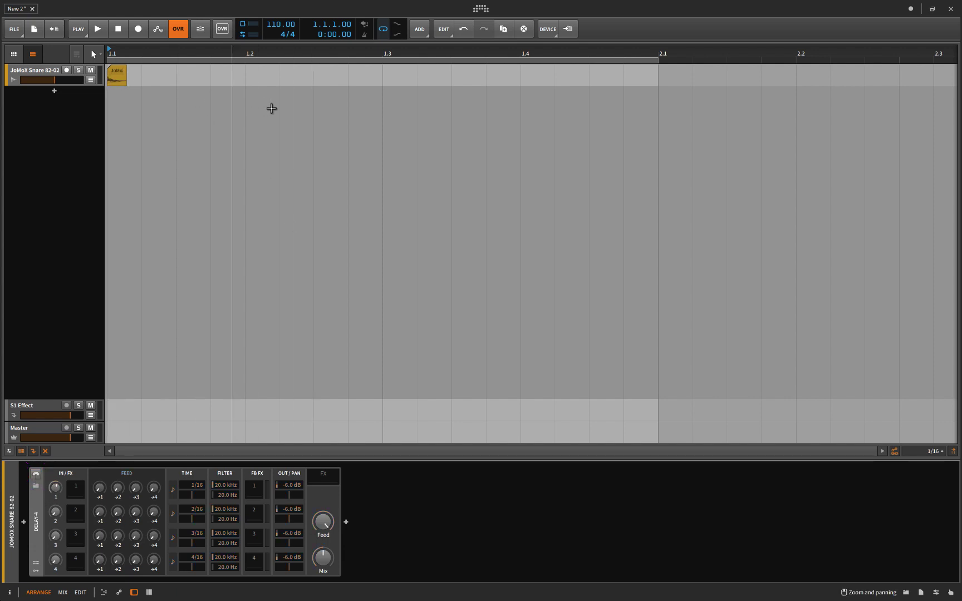
Step: Show and hide the snare sample browser, zoom in on bar 1, and play the snare clip
{"action": "key", "text": "b"}
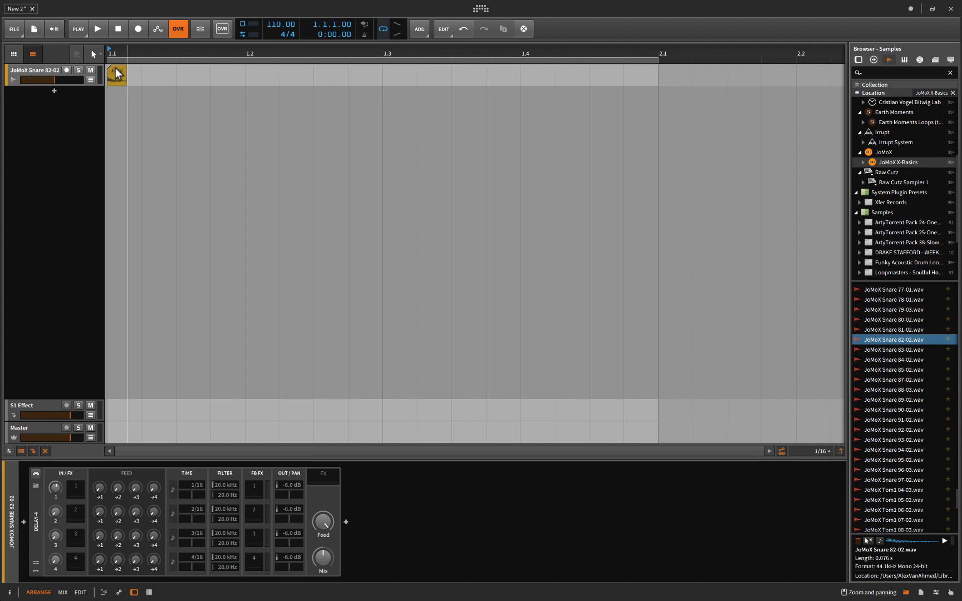
{"action": "key", "text": "b"}
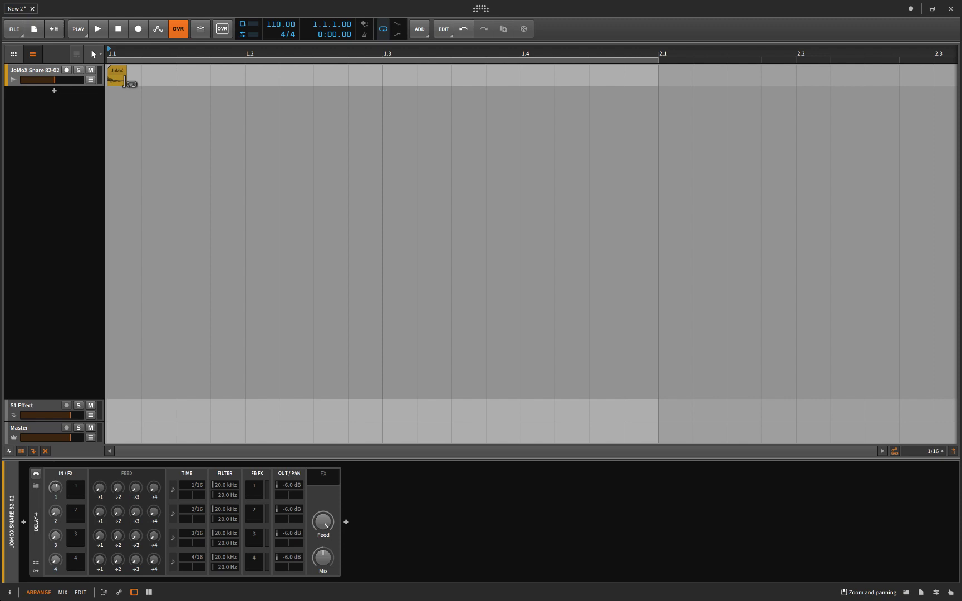
{"action": "key", "text": "minus"}
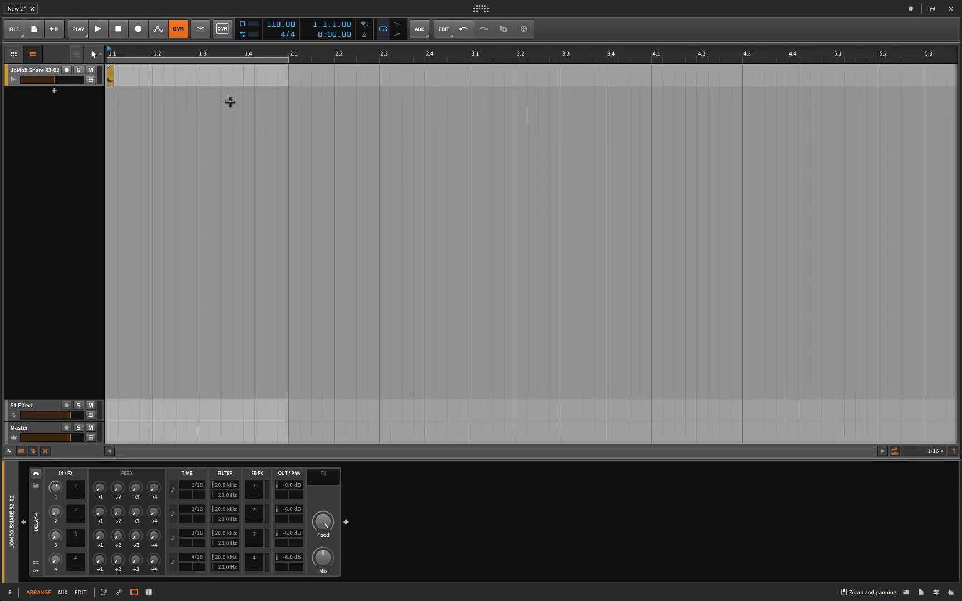
{"action": "key", "text": "plus"}
{"action": "key", "text": "plus"}
{"action": "key", "text": "plus"}
{"action": "key", "text": "plus"}
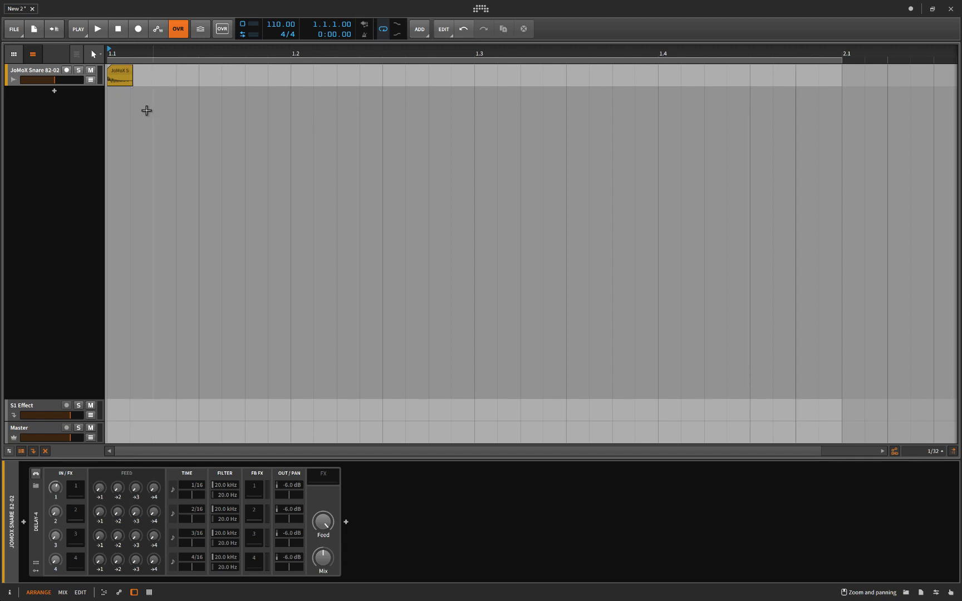
{"action": "key", "text": "space"}
{"action": "key", "text": "space"}
Step: Set the project tempo to 40 BPM
{"action": "double_click", "coordinate": [278, 28]}
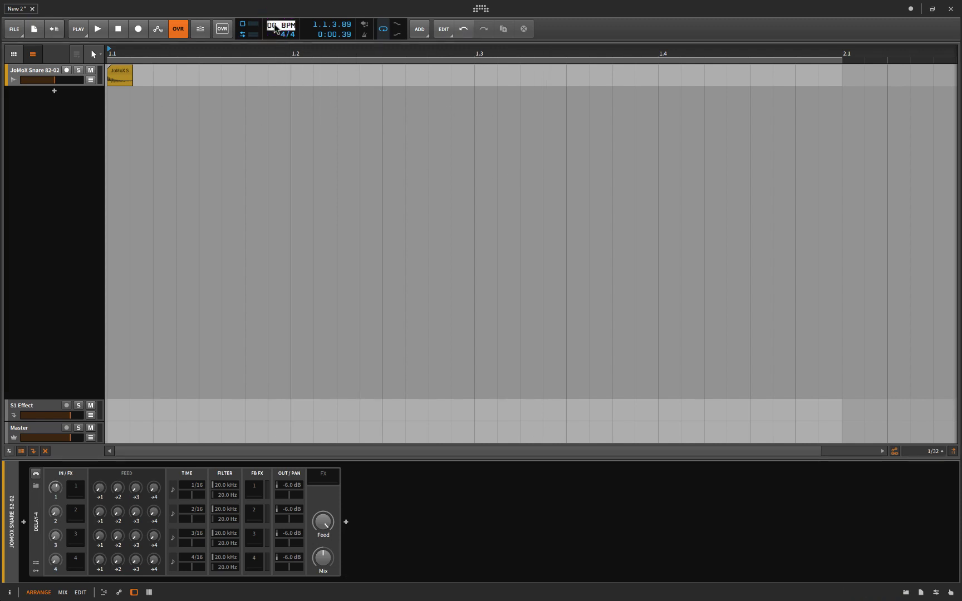
{"action": "type", "text": "40"}
{"action": "key", "text": "Return"}
Step: Set the arrangement grid to 1/16 and return the play position to the start
{"action": "left_click", "coordinate": [940, 454]}
{"action": "mouse_move", "coordinate": [924, 355]}
{"action": "left_mouse_down"}
{"action": "mouse_move", "coordinate": [924, 334]}
{"action": "mouse_move", "coordinate": [924, 365]}
{"action": "left_mouse_up"}
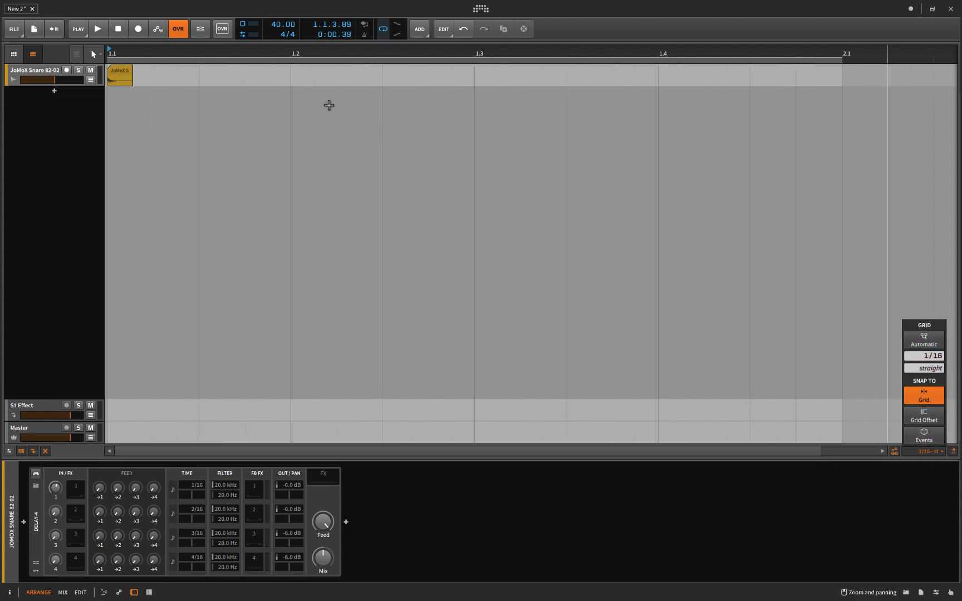
{"action": "left_click", "coordinate": [146, 90]}
{"action": "left_click", "coordinate": [107, 94]}
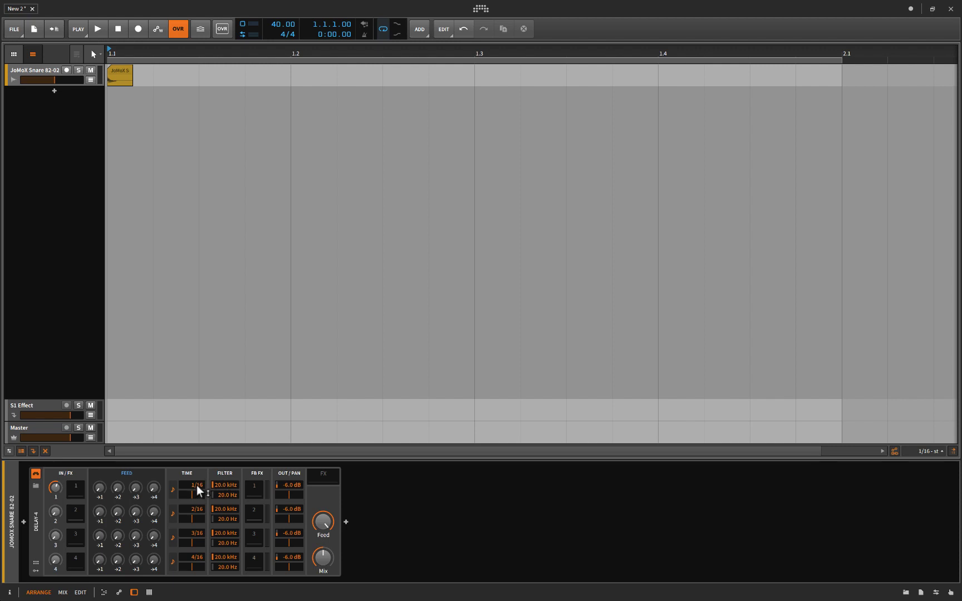
{"action": "left_click", "coordinate": [183, 472]}
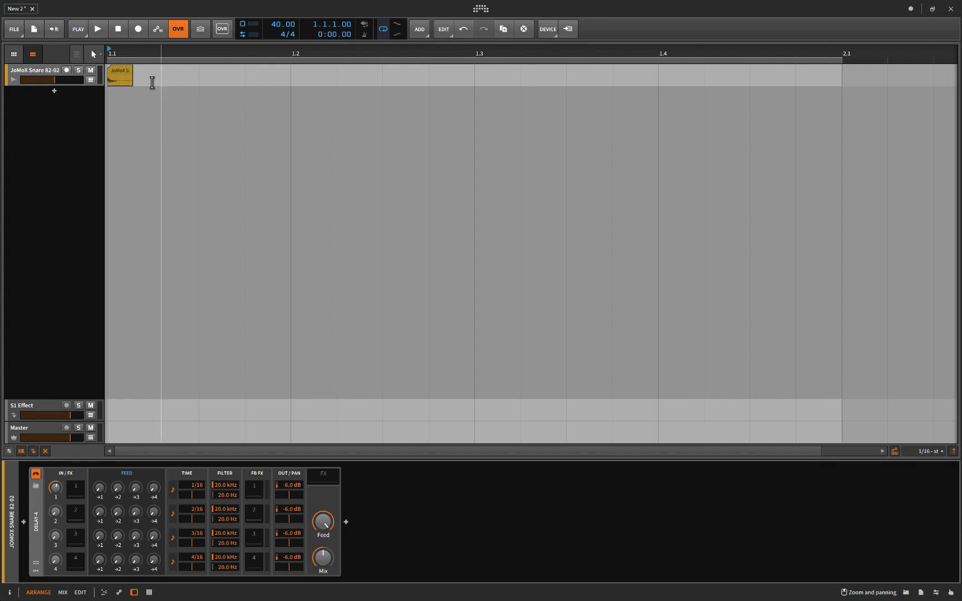
{"action": "left_click", "coordinate": [115, 71]}
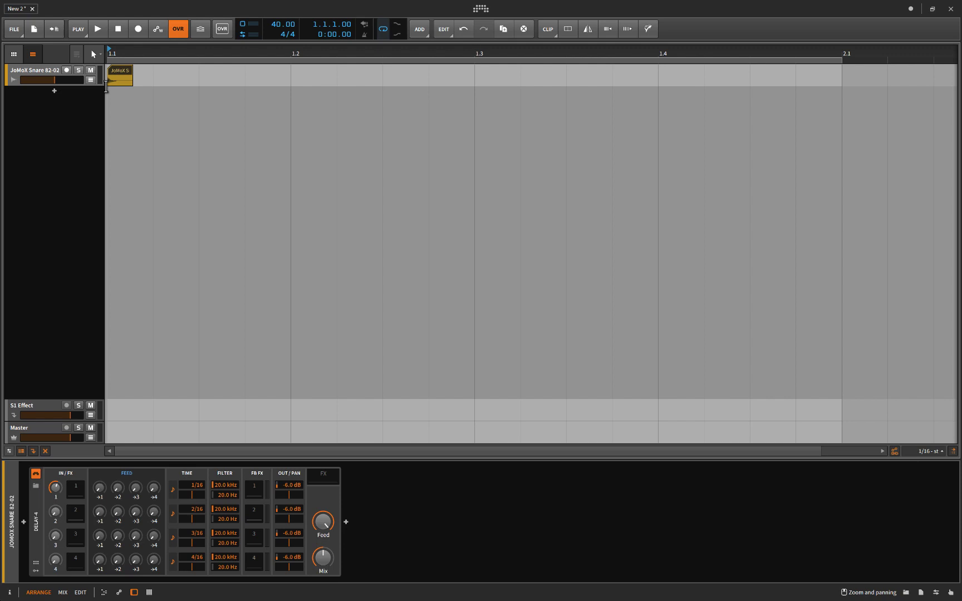
{"action": "left_click", "coordinate": [157, 76]}
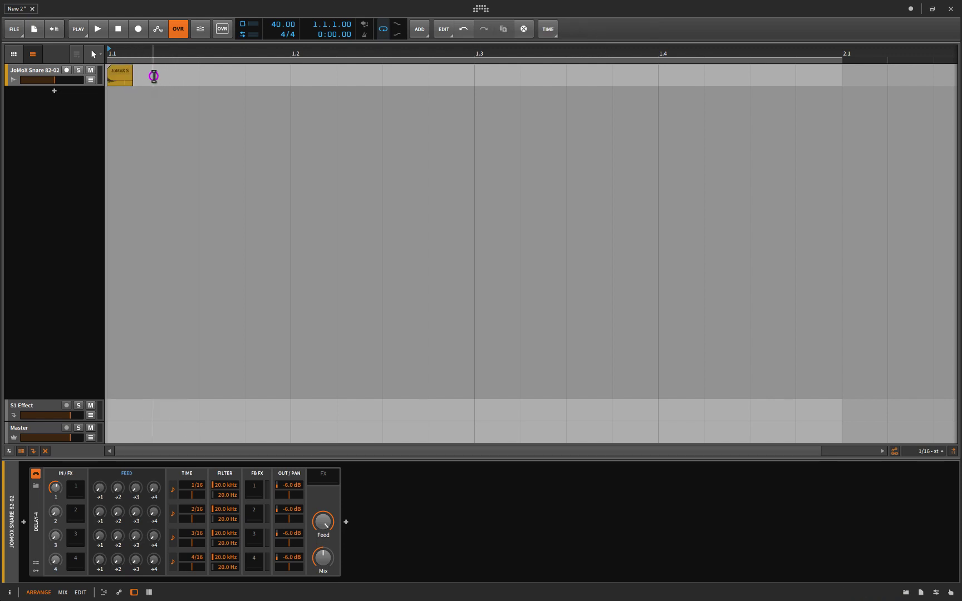
{"action": "left_click", "coordinate": [110, 98]}
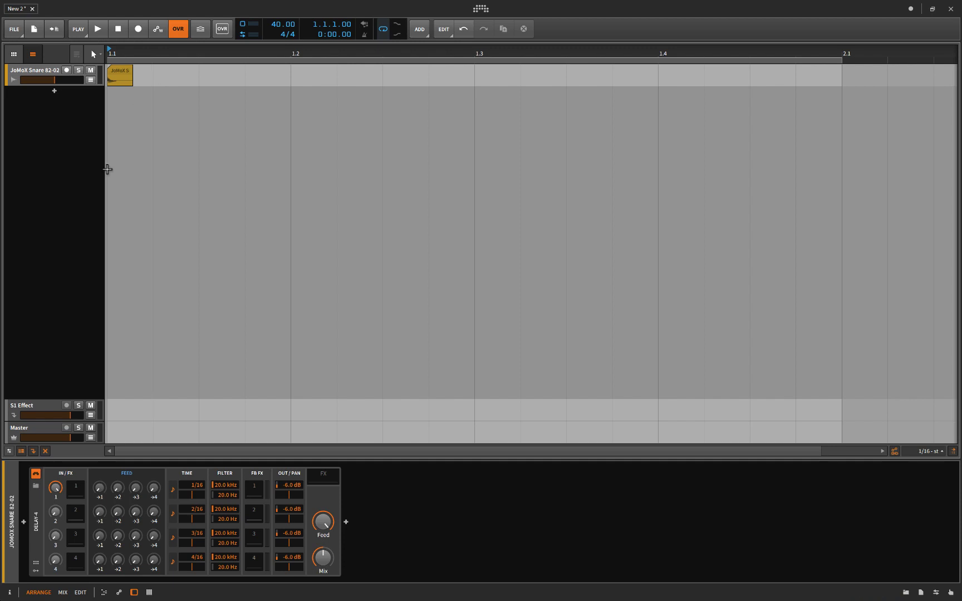
Step: While playing, raise delay line 2's input and lengthen line 2 to 3/16
{"action": "key", "text": "space"}
{"action": "key", "text": "space"}
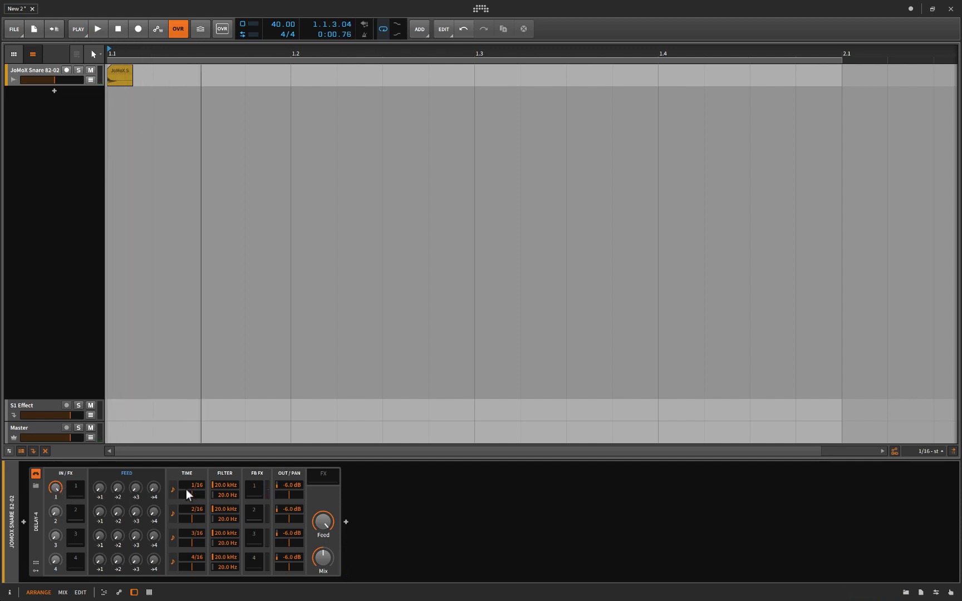
{"action": "mouse_move", "coordinate": [55, 511]}
{"action": "left_mouse_down"}
{"action": "mouse_move", "coordinate": [56, 494]}
{"action": "mouse_move", "coordinate": [57, 512]}
{"action": "left_mouse_up"}
{"action": "mouse_move", "coordinate": [200, 512]}
{"action": "left_mouse_down"}
{"action": "mouse_move", "coordinate": [201, 503]}
{"action": "mouse_move", "coordinate": [193, 509]}
{"action": "left_mouse_up"}
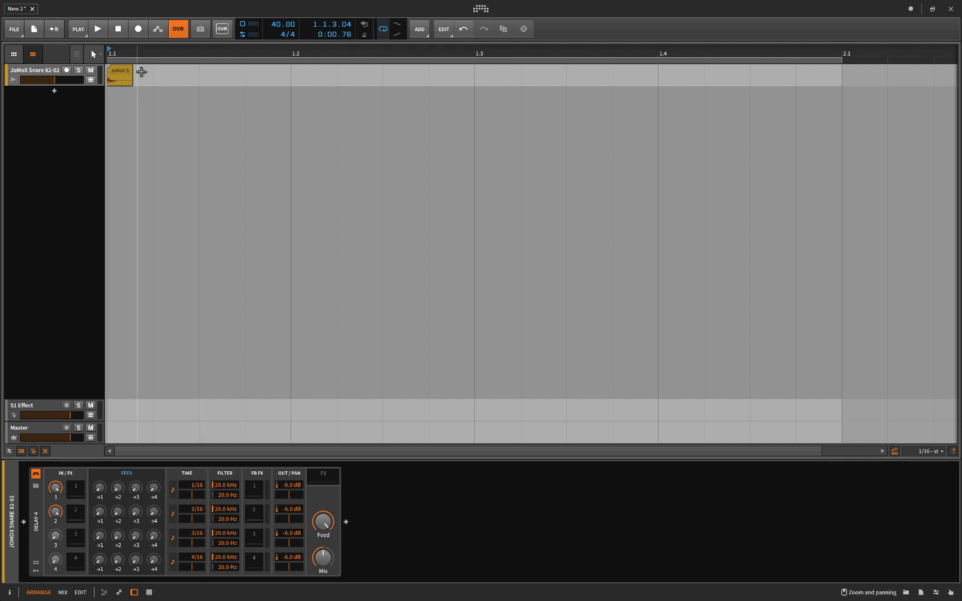
Step: Audition the echoes, then turn the inputs to delay lines 1, 2 and 3 down to minimum
{"action": "key", "text": "space"}
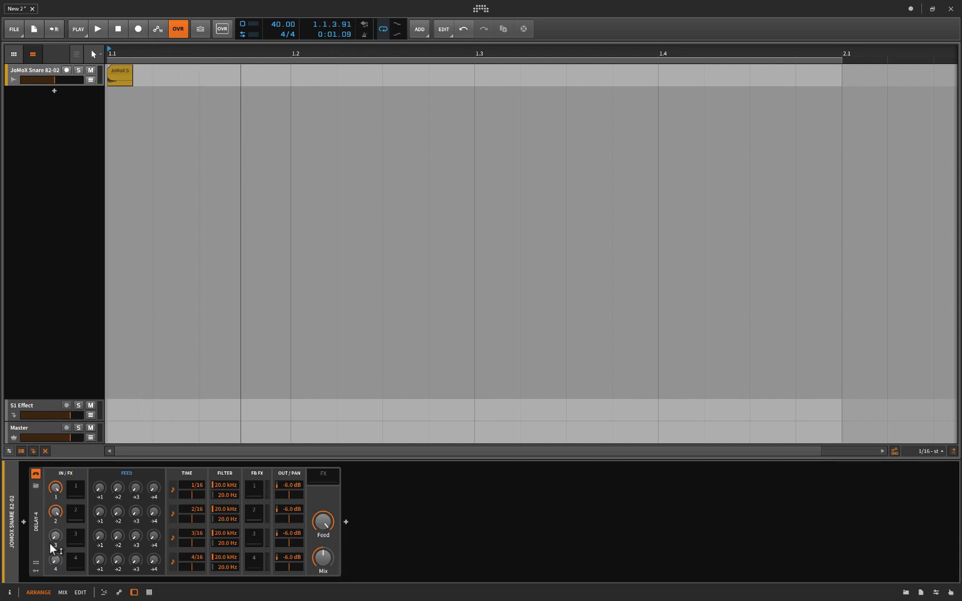
{"action": "key", "text": "space"}
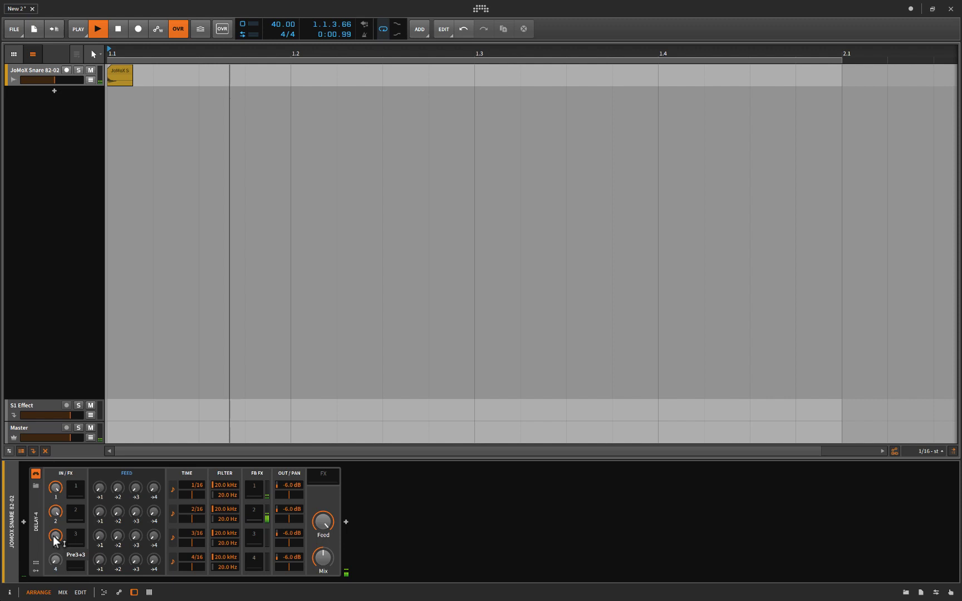
{"action": "key", "text": "space"}
{"action": "key", "text": "space"}
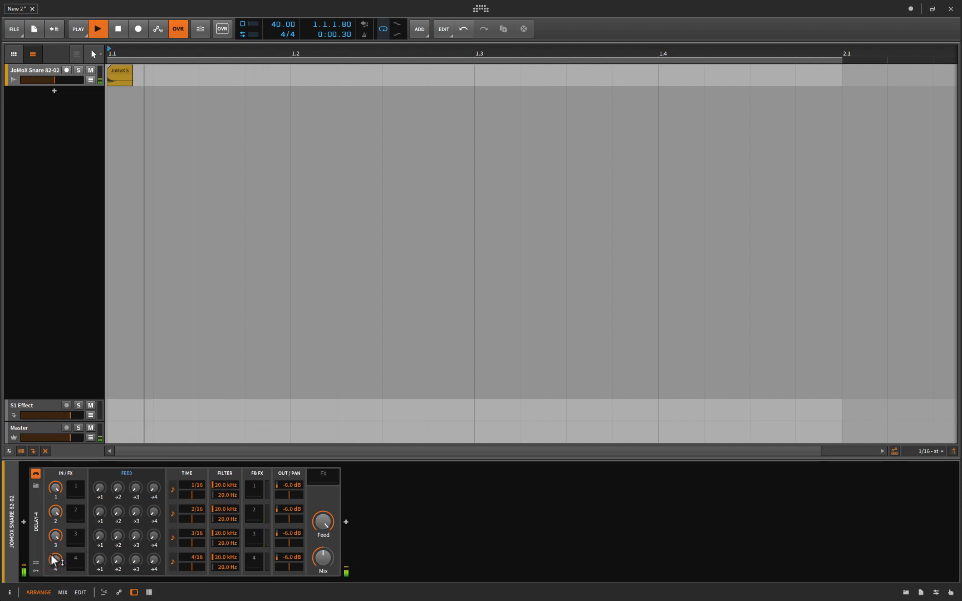
{"action": "key", "text": "space"}
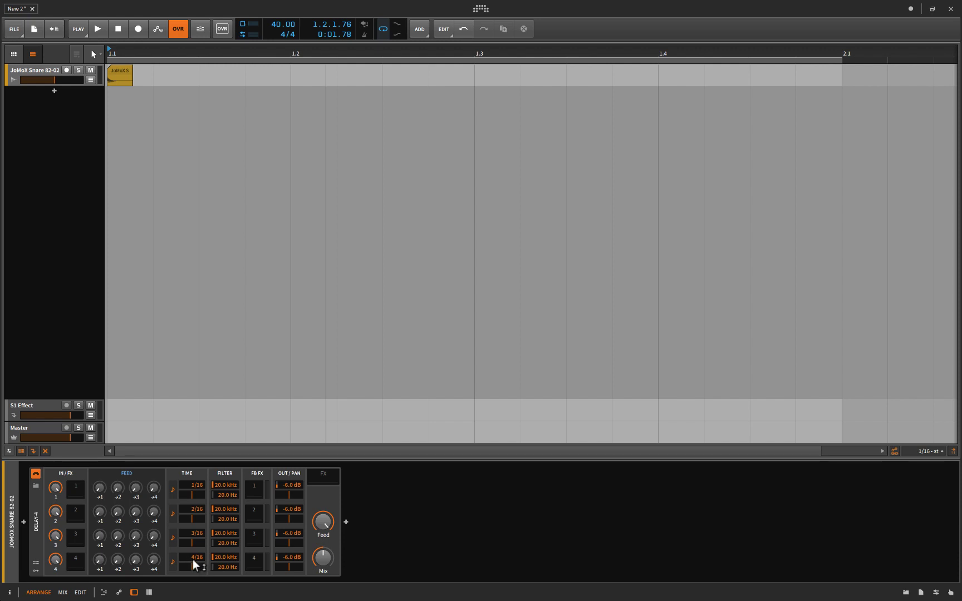
{"action": "mouse_move", "coordinate": [56, 535]}
{"action": "left_mouse_down"}
{"action": "mouse_move", "coordinate": [55, 551]}
{"action": "mouse_move", "coordinate": [54, 520]}
{"action": "mouse_move", "coordinate": [54, 529]}
{"action": "left_mouse_up"}
{"action": "left_click_drag", "start_coordinate": [54, 488], "coordinate": [53, 504]}
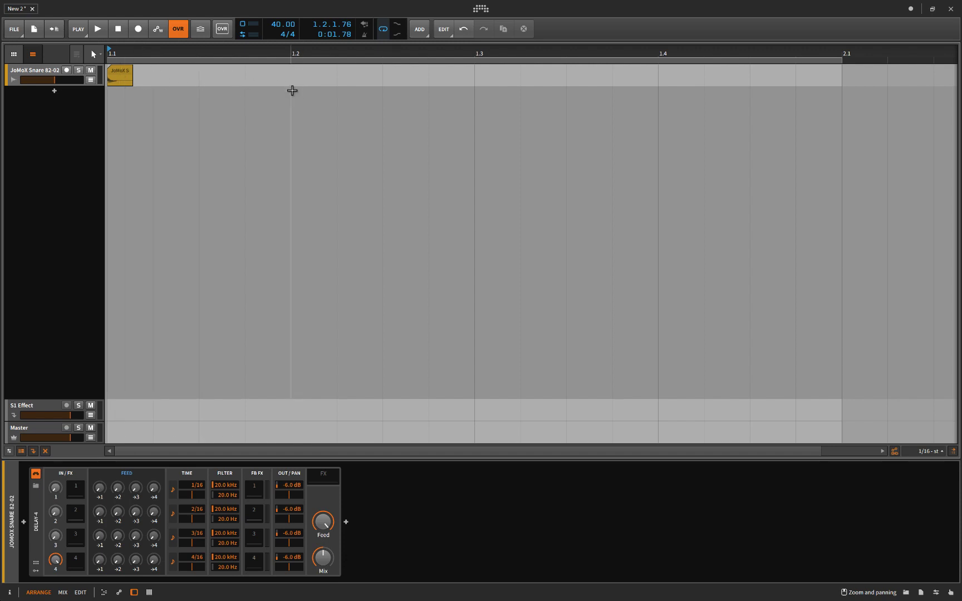
{"action": "key", "text": "space"}
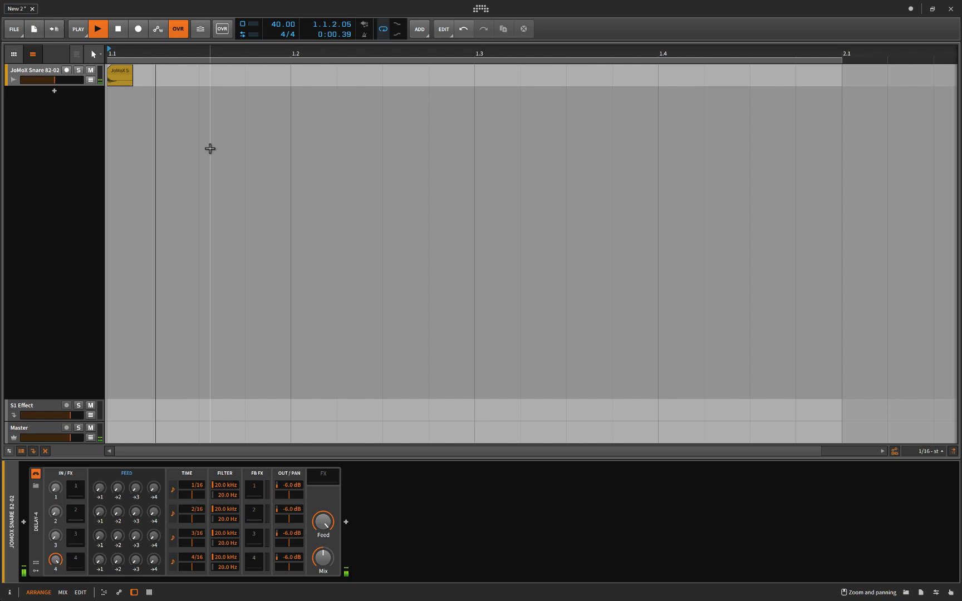
{"action": "key", "text": "space"}
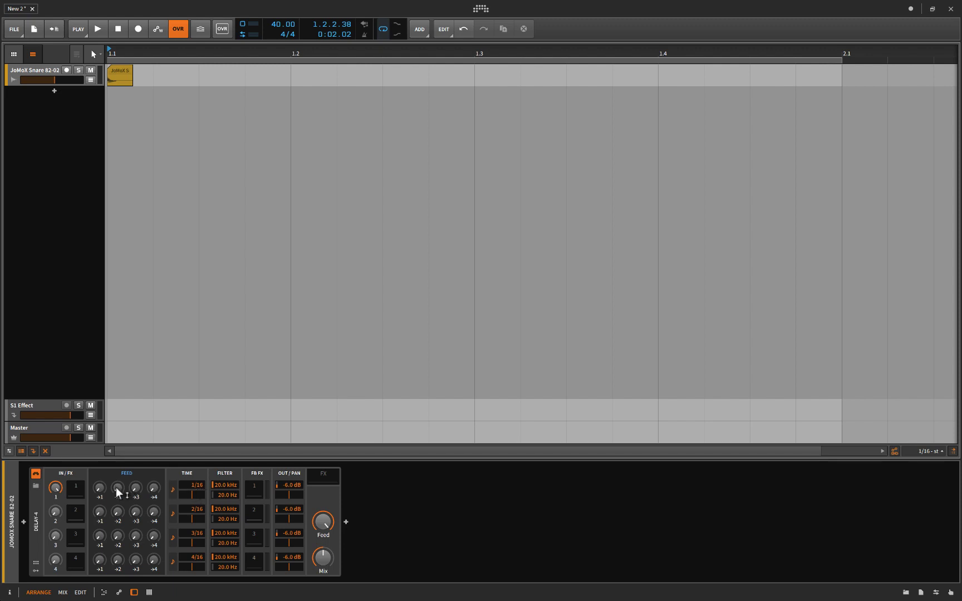
Step: Raise Delay-4's FEED 1→2 and line 2's input, auditioning the snare between adjustments
{"action": "left_click_drag", "start_coordinate": [115, 487], "coordinate": [116, 478]}
{"action": "key", "text": "space"}
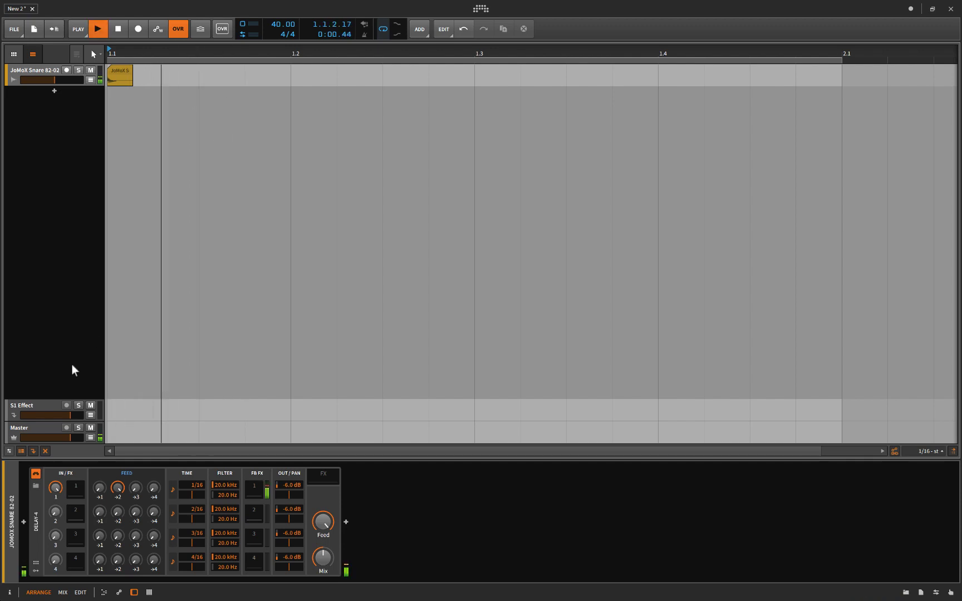
{"action": "key", "text": "space"}
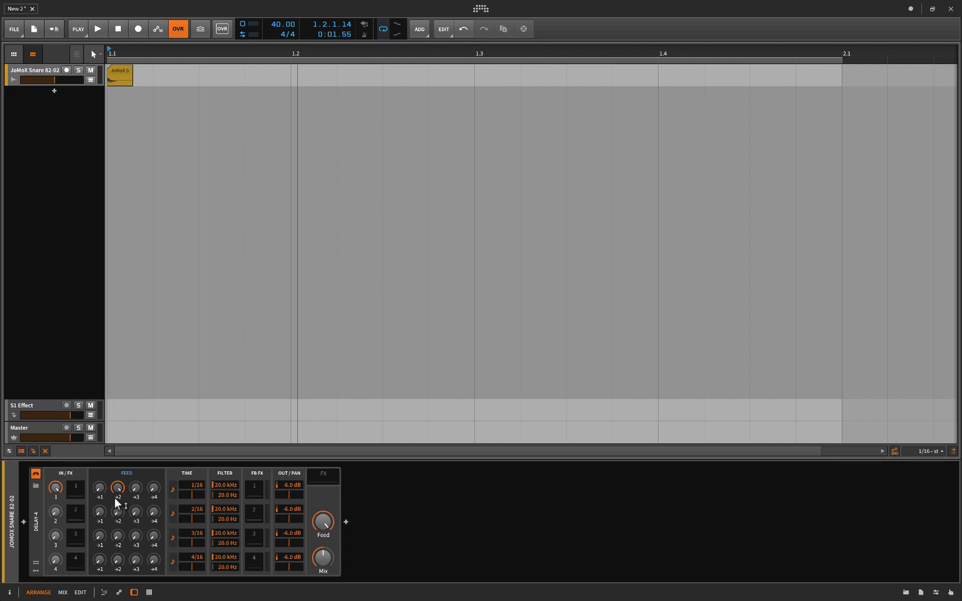
{"action": "left_click", "coordinate": [57, 513]}
{"action": "key", "text": "space"}
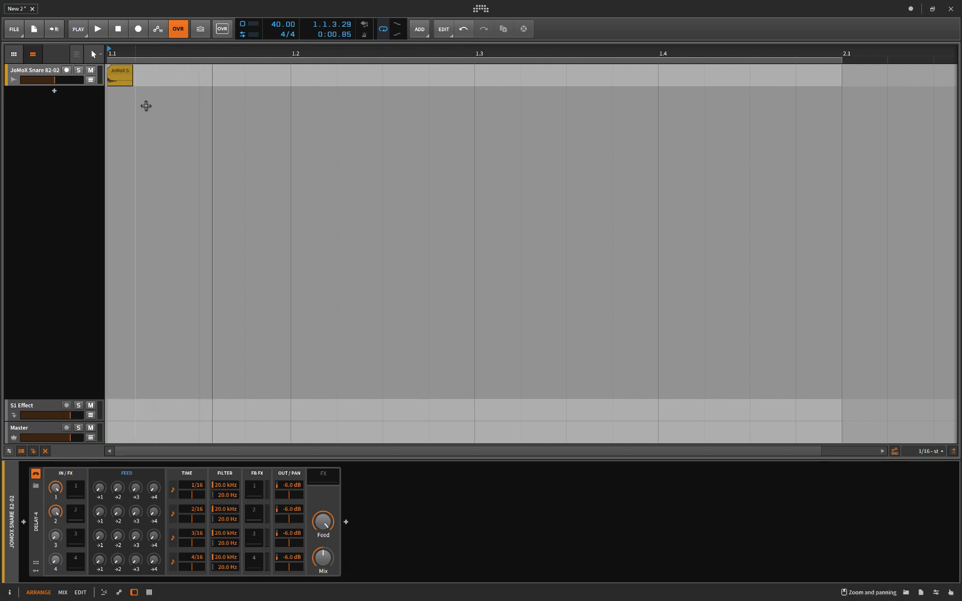
{"action": "left_click", "coordinate": [118, 487]}
{"action": "left_click_drag", "start_coordinate": [118, 487], "coordinate": [118, 485]}
Step: Reset FEED 1→2, raise it again to audition, then reset it to zero
{"action": "double_click", "coordinate": [114, 489]}
{"action": "left_click_drag", "start_coordinate": [118, 488], "coordinate": [118, 478]}
{"action": "key", "text": "space"}
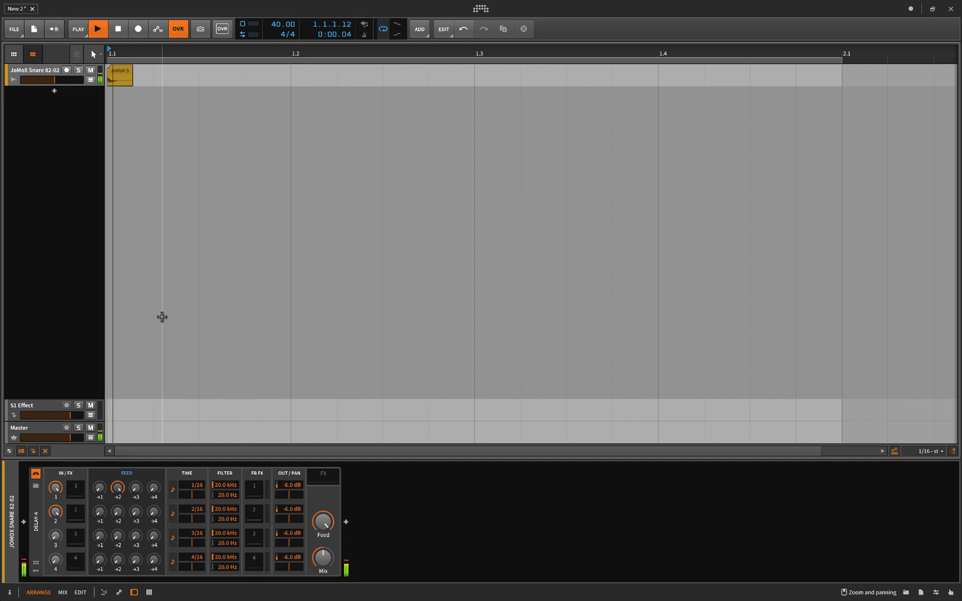
{"action": "key", "text": "space"}
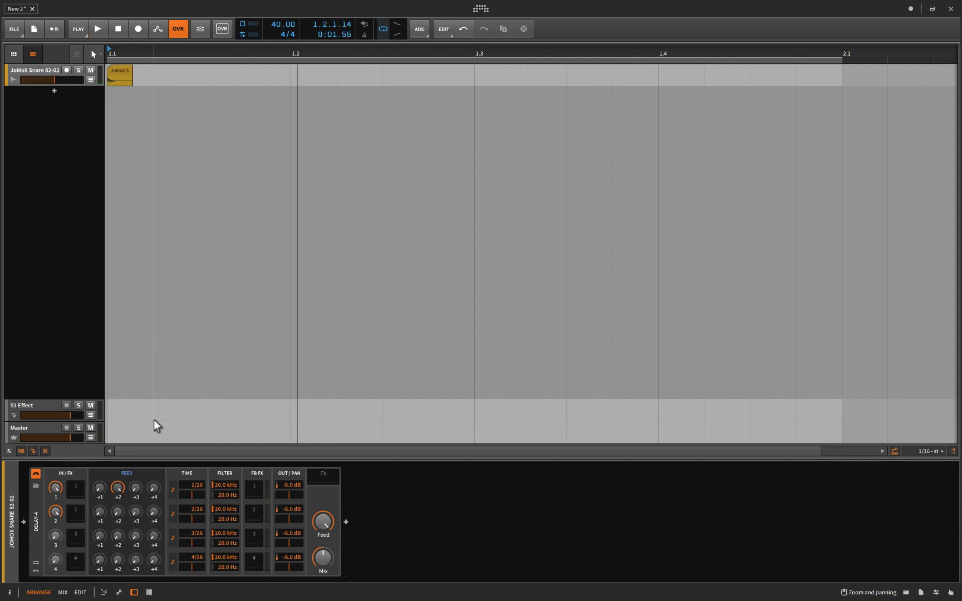
{"action": "double_click", "coordinate": [116, 486]}
Step: Try the snare fully into delay line 3, switch it back off, and set FEED 1→2 to about -4.2 dB
{"action": "double_click", "coordinate": [54, 535]}
{"action": "key", "text": "space"}
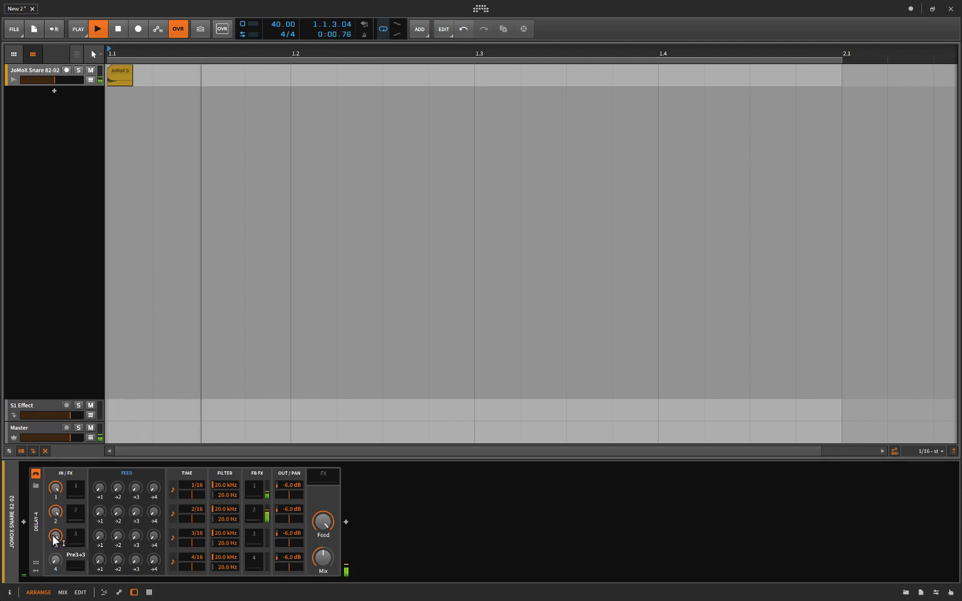
{"action": "key", "text": "space"}
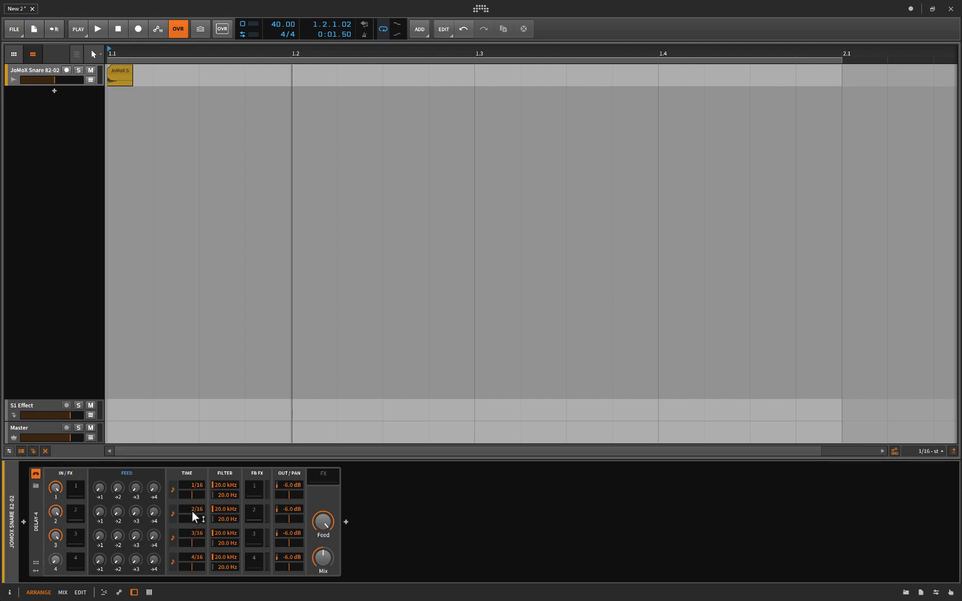
{"action": "double_click", "coordinate": [56, 535]}
{"action": "left_click_drag", "start_coordinate": [117, 489], "coordinate": [117, 478]}
Step: Turn off the snare input to delay line 2, reset FEED 1→2, and keep line 1 at 1/16
{"action": "double_click", "coordinate": [55, 511]}
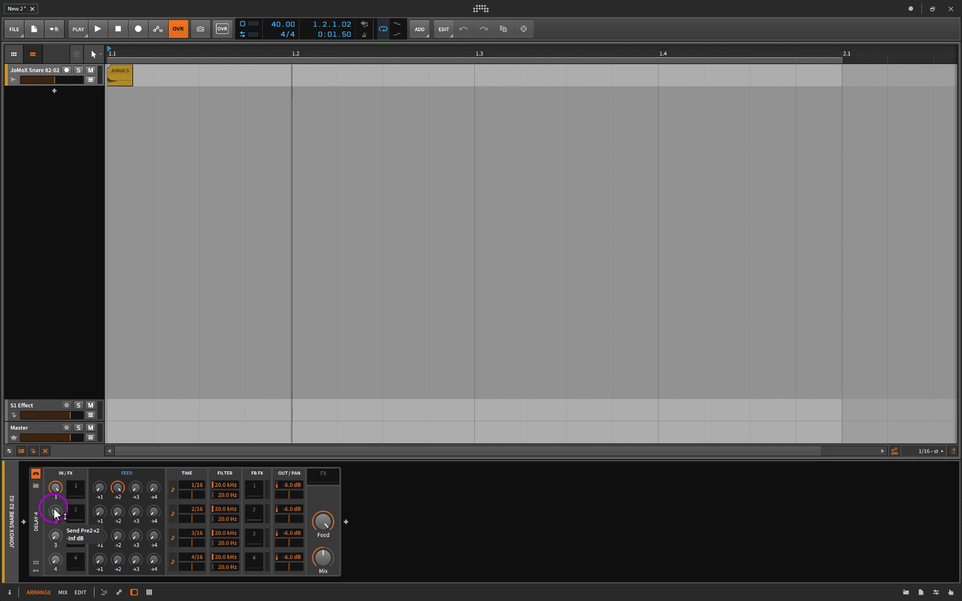
{"action": "double_click", "coordinate": [115, 490]}
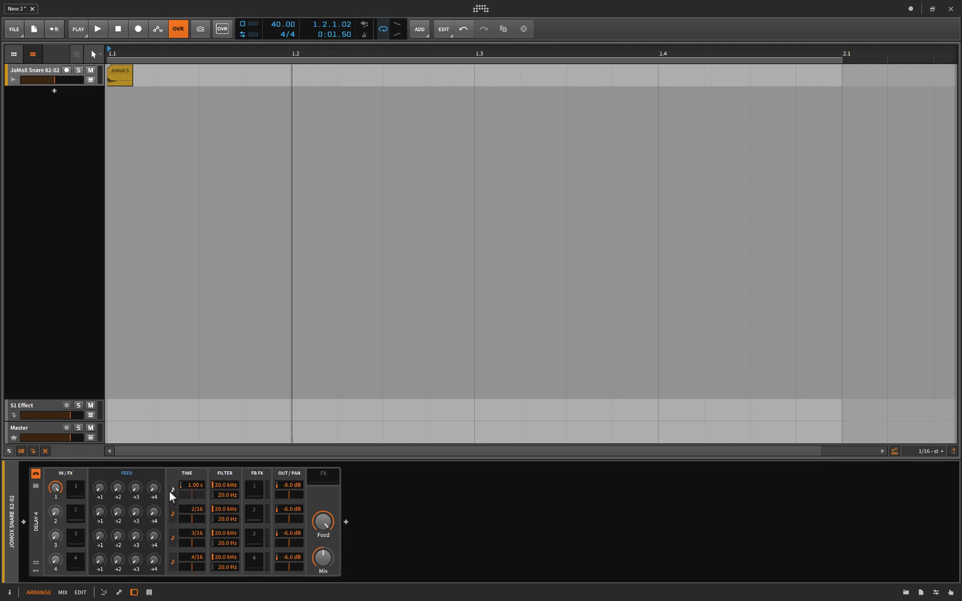
{"action": "left_click", "coordinate": [171, 490]}
Step: Try line 2 at a free 1.00 s with FEED 1→2 raised, then return it to 2/16 and reset the feed
{"action": "left_click", "coordinate": [172, 513]}
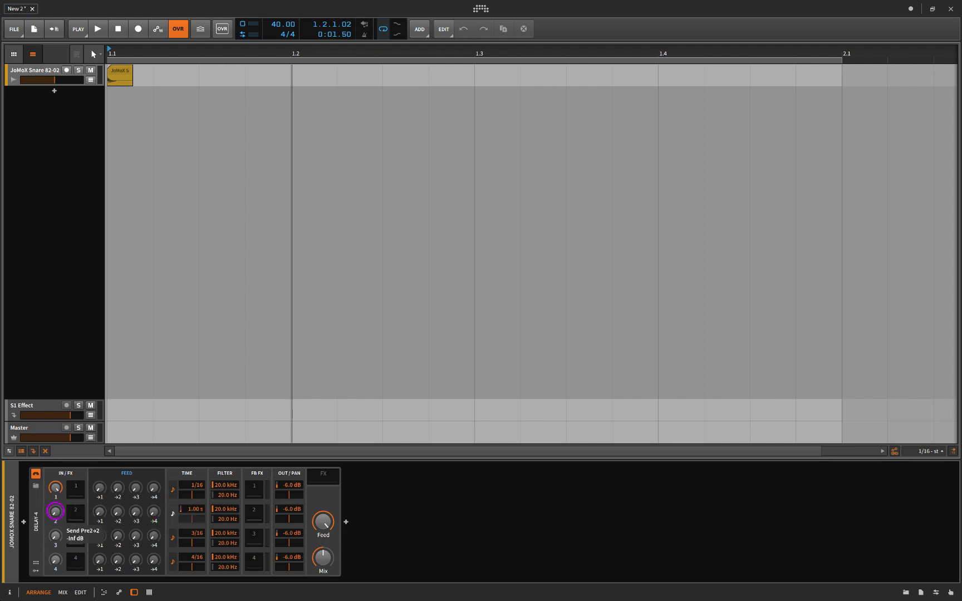
{"action": "left_click_drag", "start_coordinate": [117, 487], "coordinate": [118, 477]}
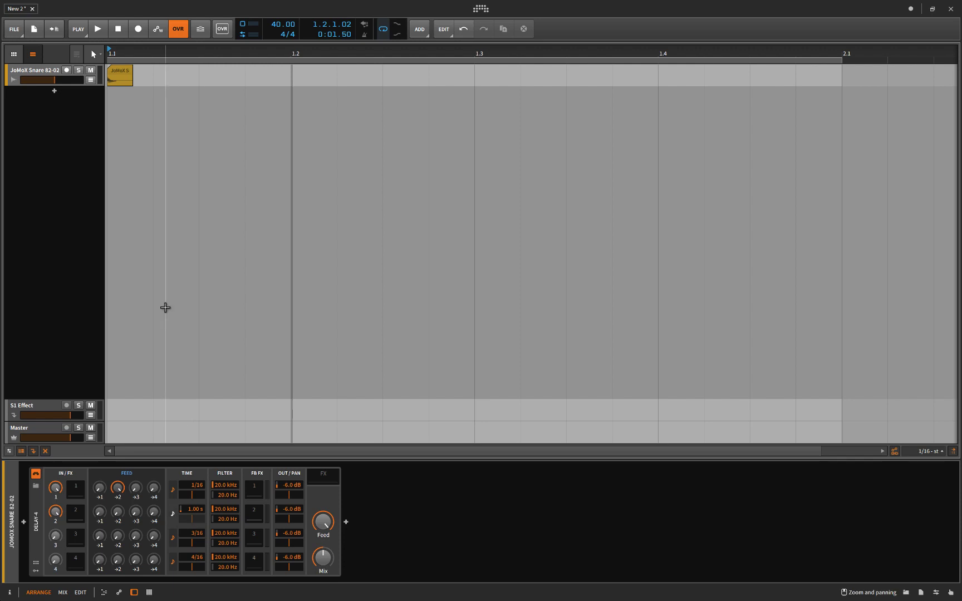
{"action": "key", "text": "space"}
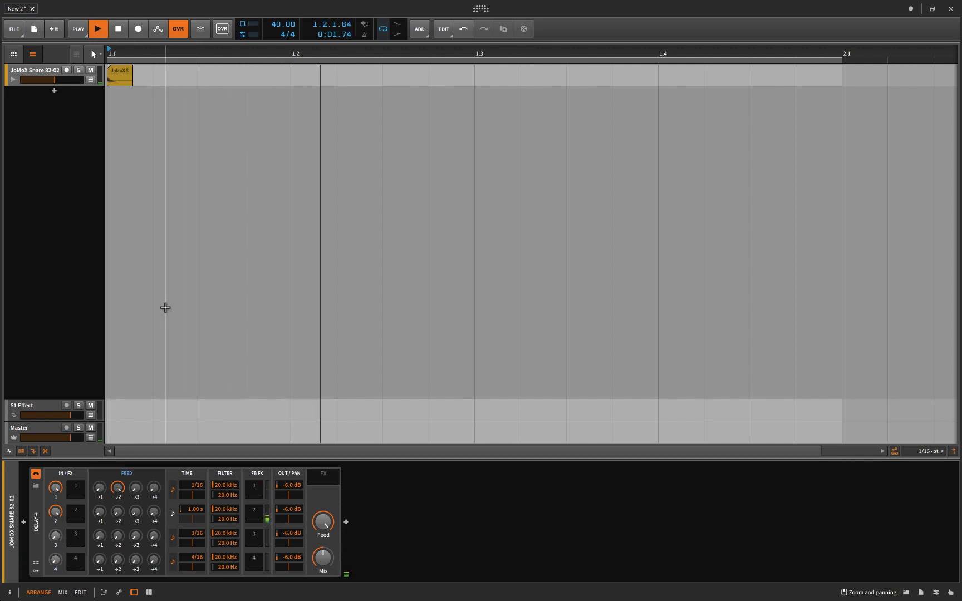
{"action": "key", "text": "space"}
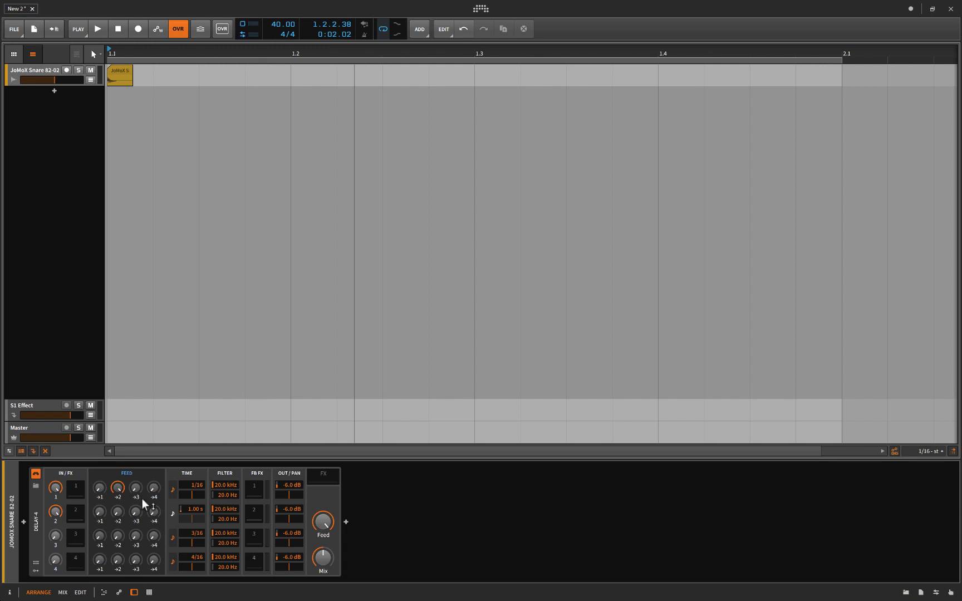
{"action": "left_click", "coordinate": [170, 512]}
{"action": "double_click", "coordinate": [115, 490]}
{"action": "mouse_move", "coordinate": [193, 496]}
{"action": "left_click_drag", "start_coordinate": [192, 496], "coordinate": [204, 494]}
{"action": "left_click", "coordinate": [203, 494]}
Step: Lower line 1's high-cut to 373 Hz and turn off the snare input to line 2 while auditioning
{"action": "mouse_move", "coordinate": [190, 493]}
{"action": "mouse_move", "coordinate": [218, 485]}
{"action": "left_mouse_down"}
{"action": "mouse_move", "coordinate": [219, 520]}
{"action": "mouse_move", "coordinate": [218, 486]}
{"action": "left_mouse_up"}
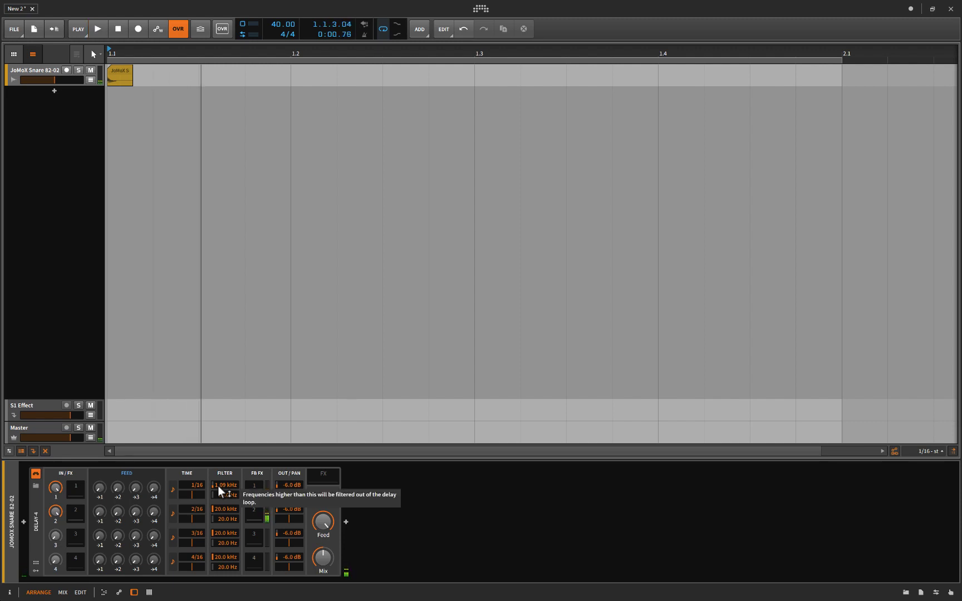
{"action": "mouse_move", "coordinate": [52, 513]}
{"action": "left_mouse_down"}
{"action": "mouse_move", "coordinate": [51, 535]}
{"action": "mouse_move", "coordinate": [50, 514]}
{"action": "left_mouse_up"}
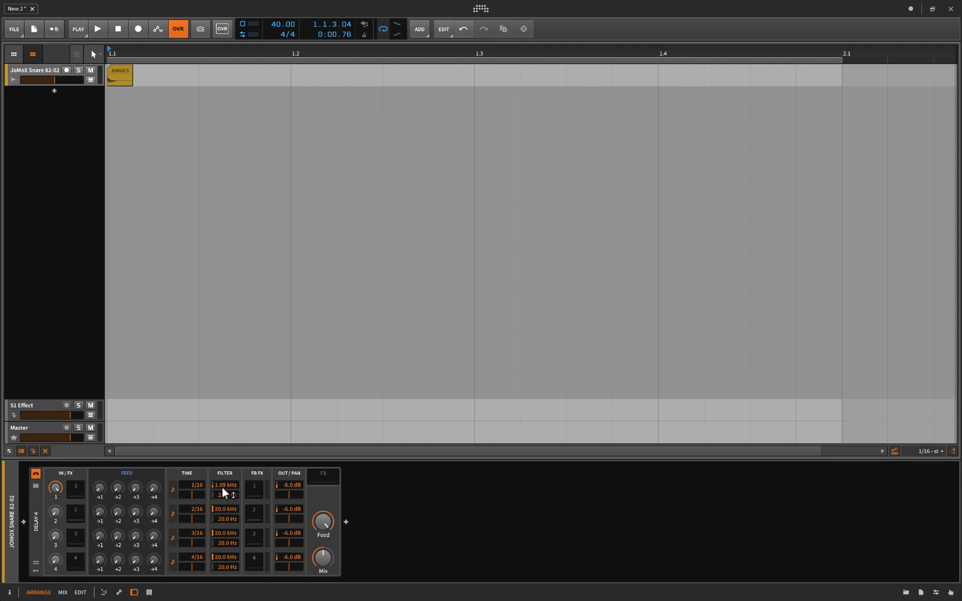
{"action": "key", "text": "space"}
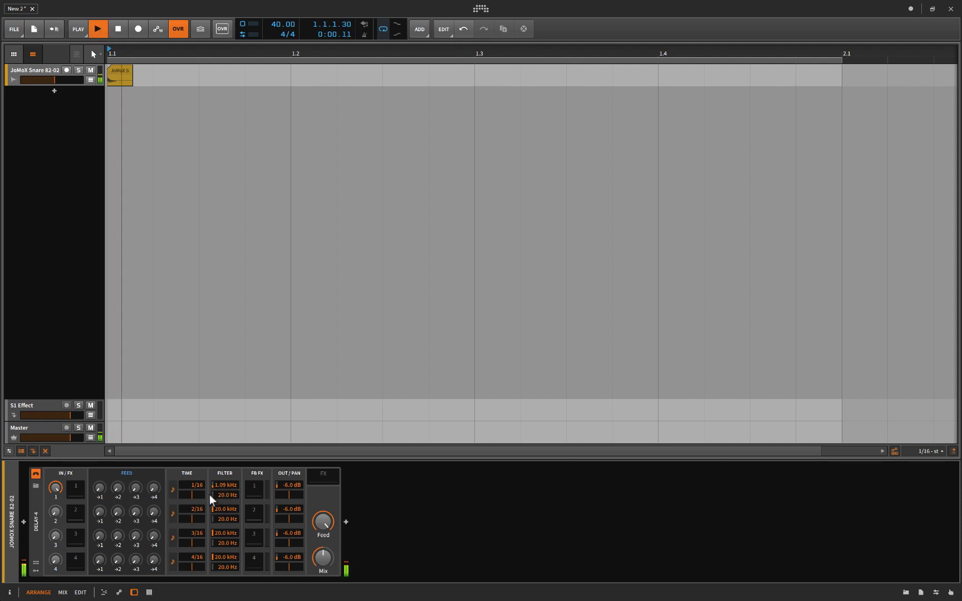
{"action": "left_click_drag", "start_coordinate": [231, 486], "coordinate": [230, 518]}
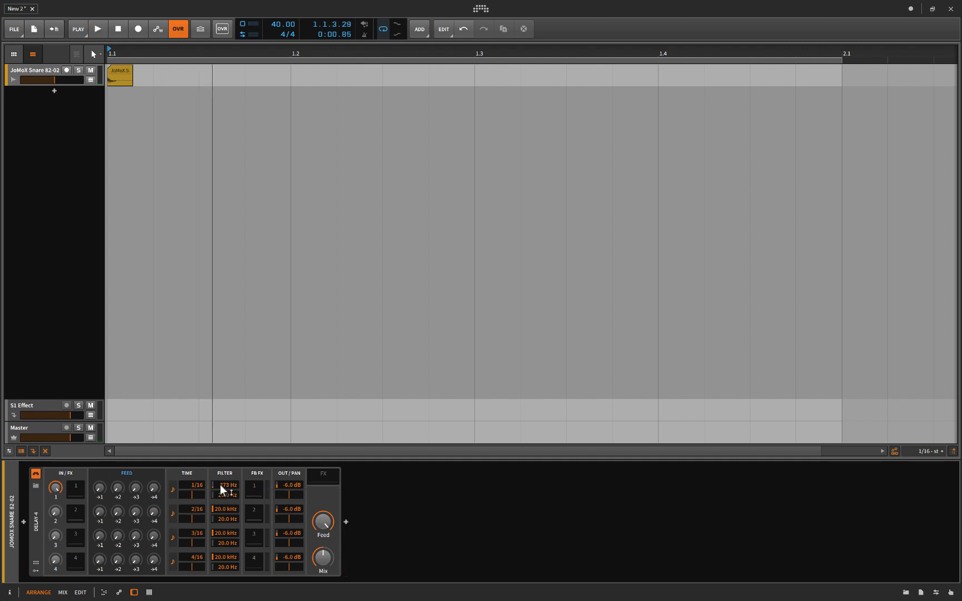
Step: Type 20 into line 1's high-cut filter value to restore it to 20.0 kHz
{"action": "double_click", "coordinate": [222, 484]}
{"action": "key", "text": "Return"}
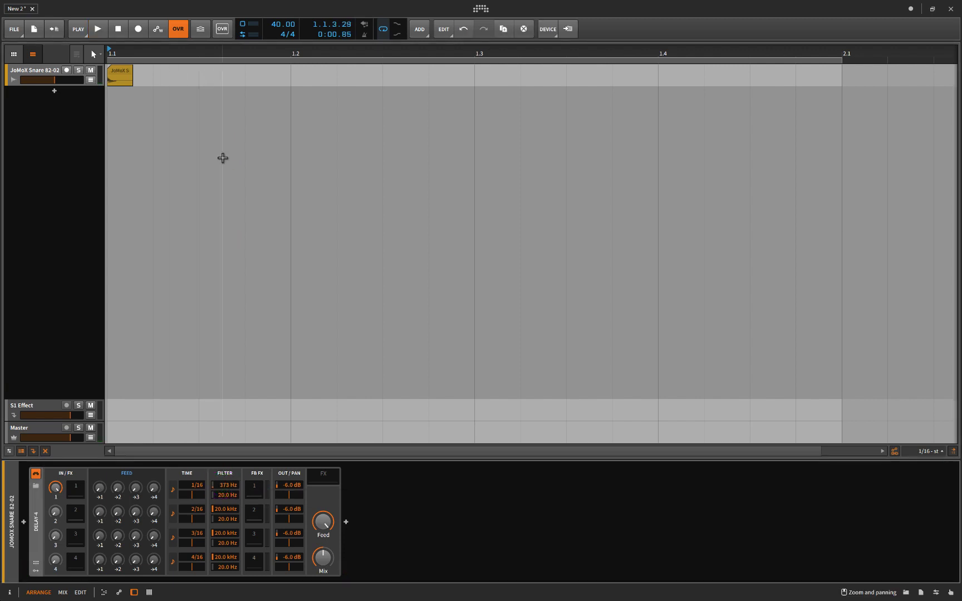
{"action": "key", "text": "2"}
{"action": "left_click", "coordinate": [226, 489]}
{"action": "double_click", "coordinate": [221, 488]}
{"action": "type", "text": "20"}
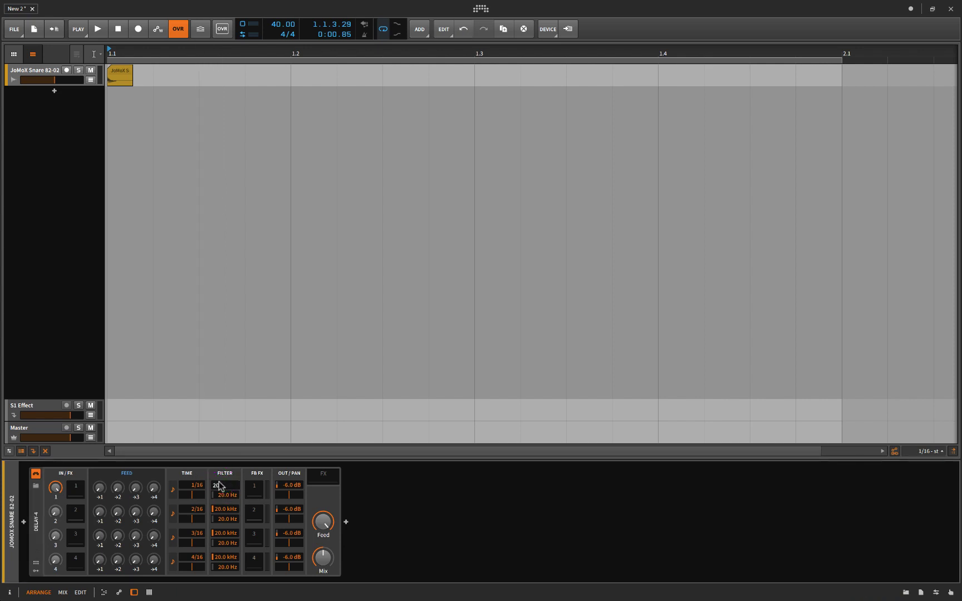
{"action": "key", "text": "Return"}
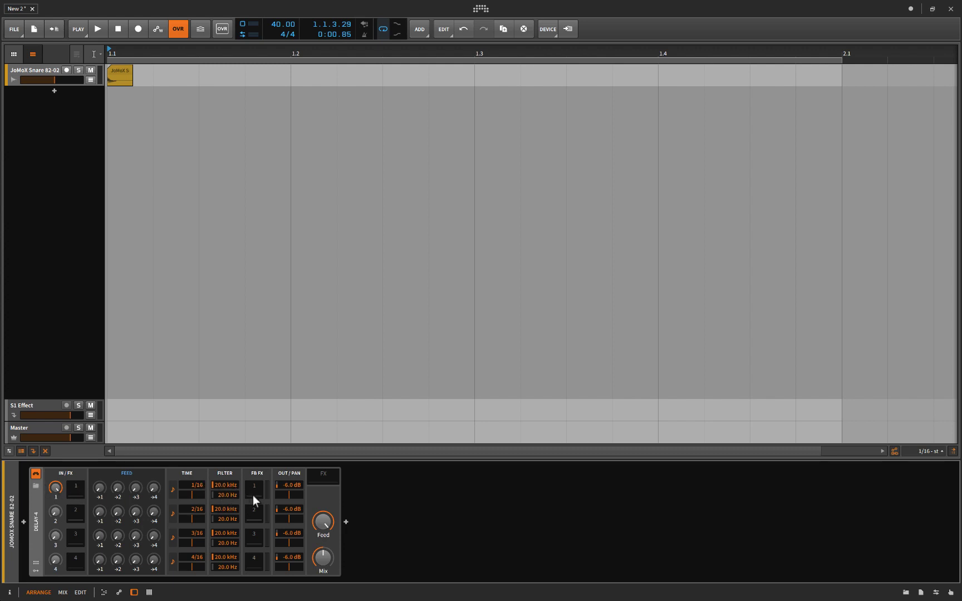
Step: Add a Bitwig Pitch Shifter at +12 semitones and move it into delay line 1's IN/FX slot
{"action": "left_click", "coordinate": [77, 492]}
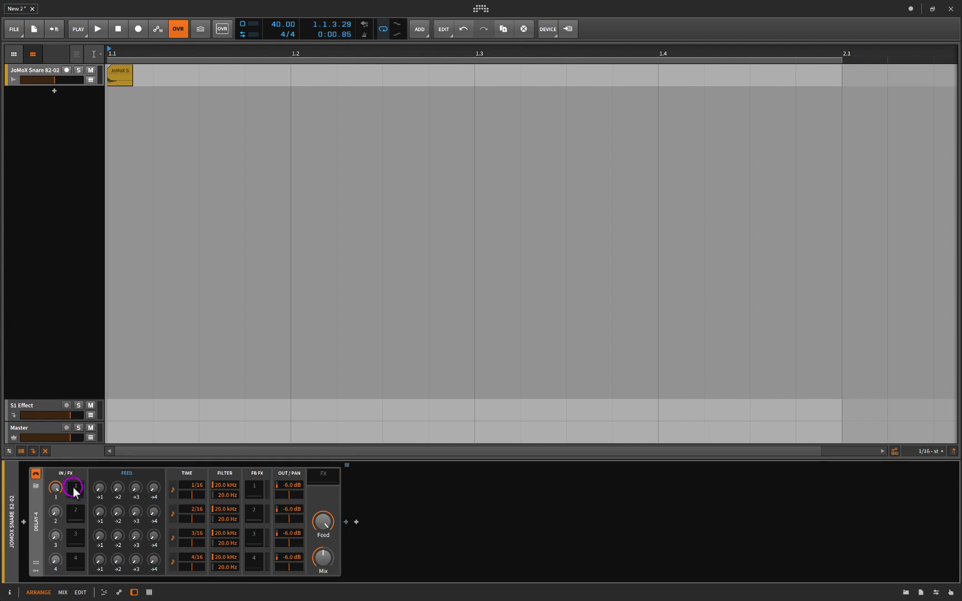
{"action": "left_click", "coordinate": [345, 522]}
{"action": "left_click", "coordinate": [498, 162]}
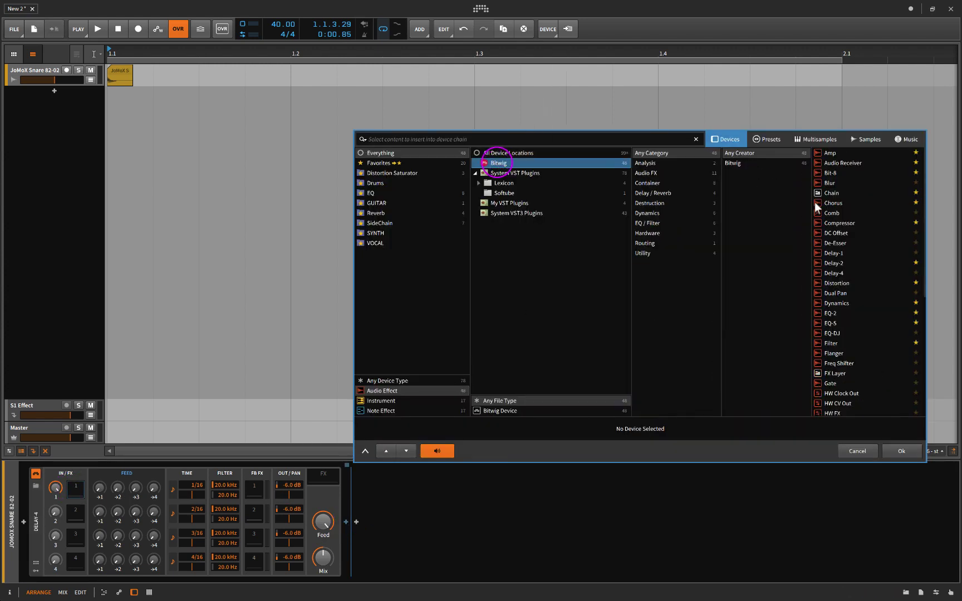
{"action": "scroll", "coordinate": [860, 302], "scroll_direction": "down", "scroll_amount": 5}
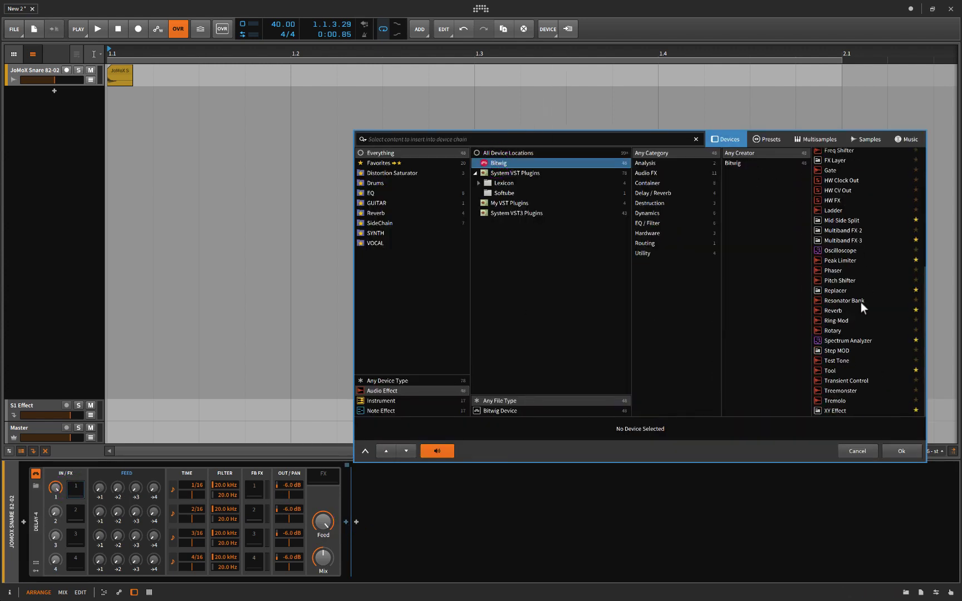
{"action": "left_click", "coordinate": [842, 280]}
{"action": "left_click", "coordinate": [901, 452]}
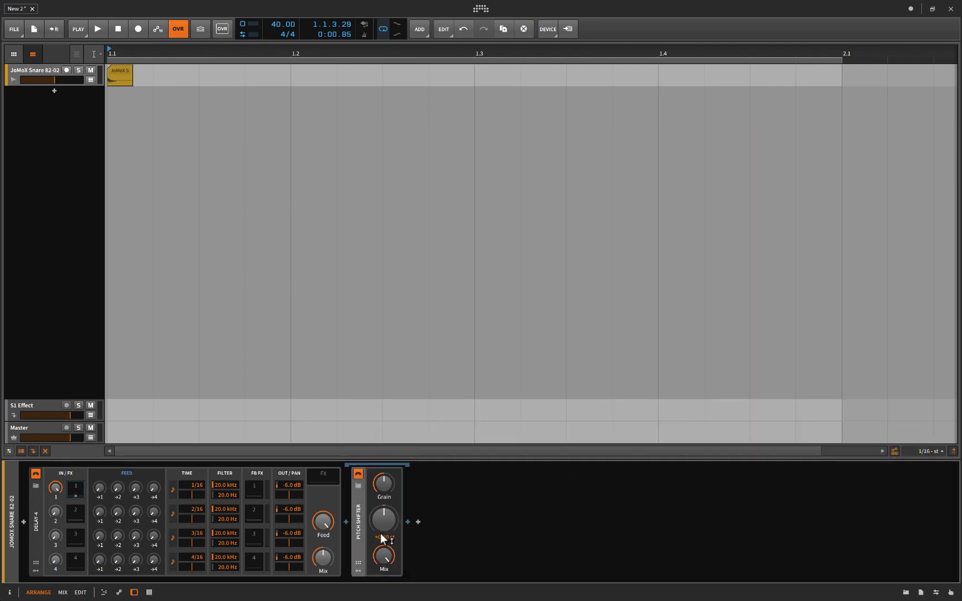
{"action": "left_click_drag", "start_coordinate": [383, 537], "coordinate": [383, 537]}
{"action": "left_click_drag", "start_coordinate": [76, 476], "coordinate": [76, 488]}
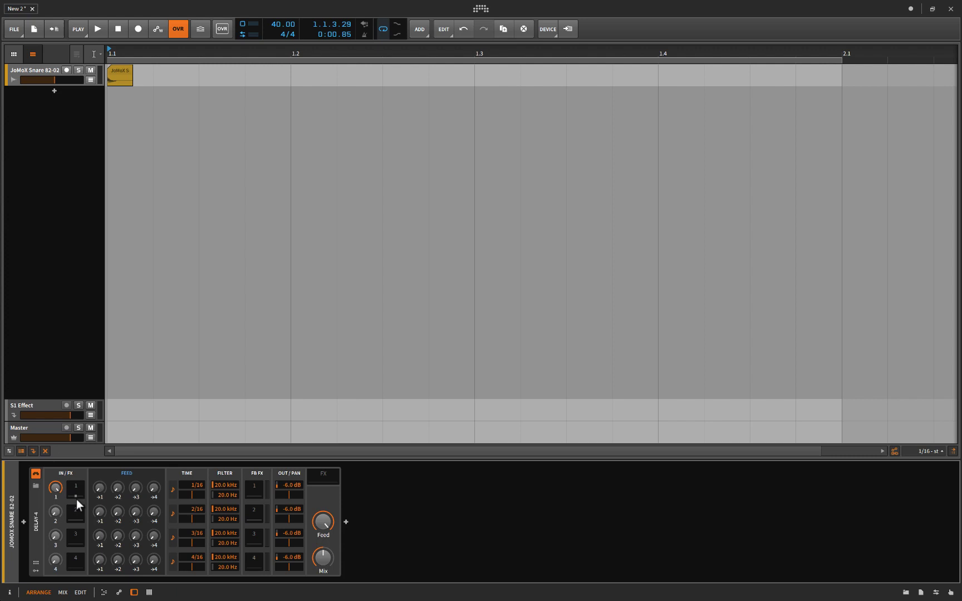
Step: Raise line 1's FEED →2 and the snare input to line 2, auditioning the pitched feedback
{"action": "key", "text": "space"}
{"action": "left_click", "coordinate": [72, 493]}
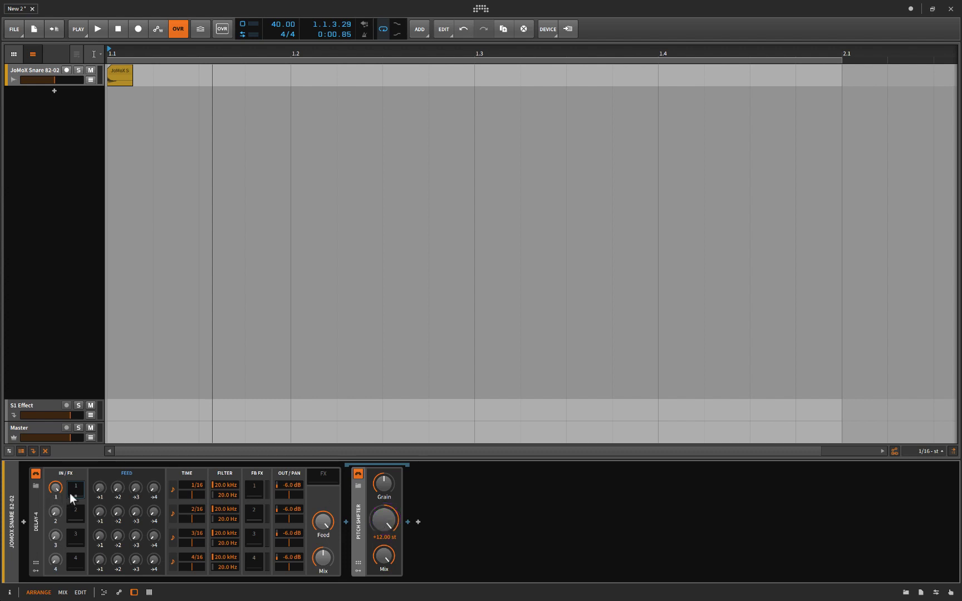
{"action": "key", "text": "space"}
{"action": "key", "text": "space"}
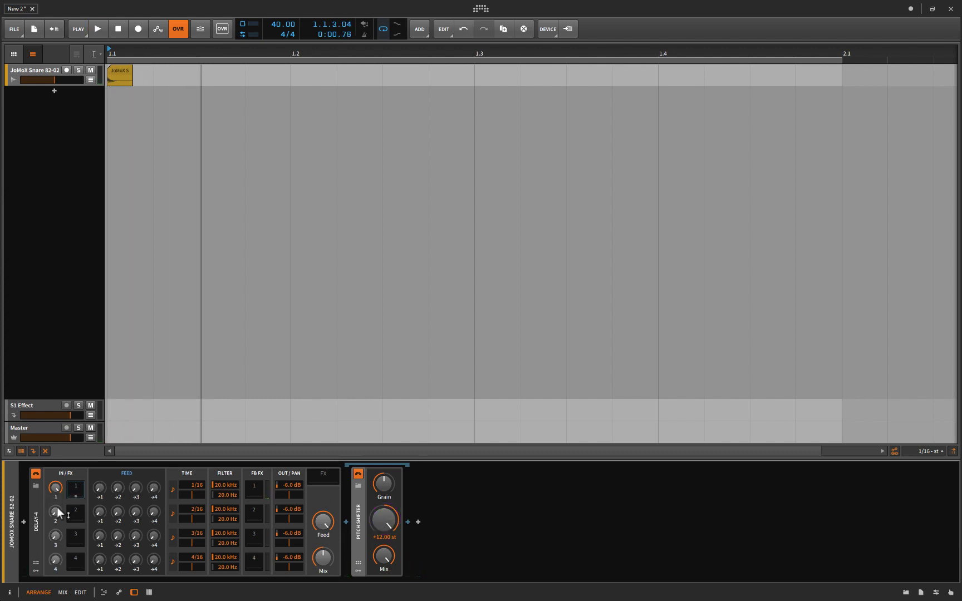
{"action": "left_click_drag", "start_coordinate": [114, 491], "coordinate": [114, 473]}
{"action": "key", "text": "space"}
{"action": "key", "text": "space"}
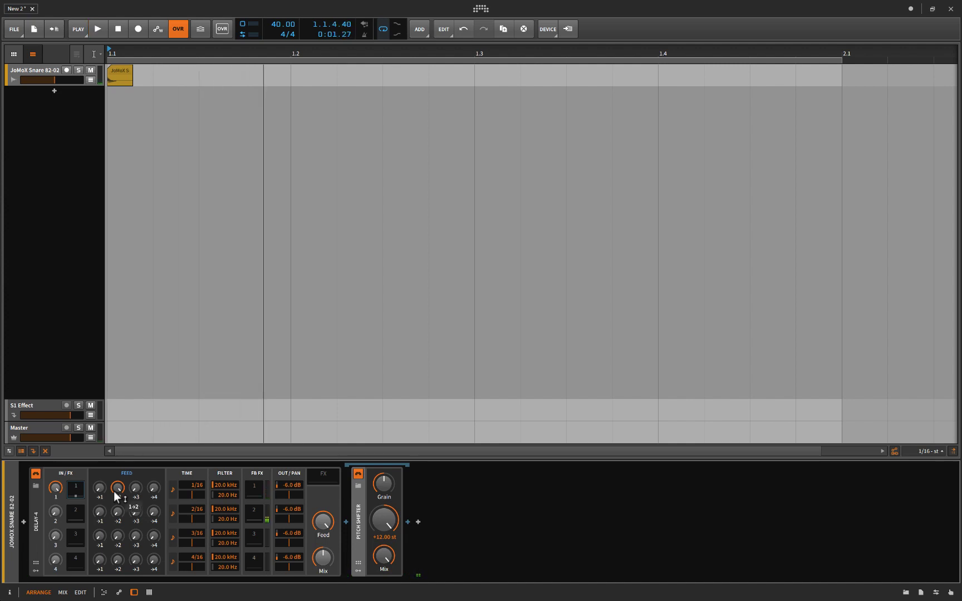
{"action": "left_click_drag", "start_coordinate": [54, 515], "coordinate": [54, 500]}
{"action": "key", "text": "space"}
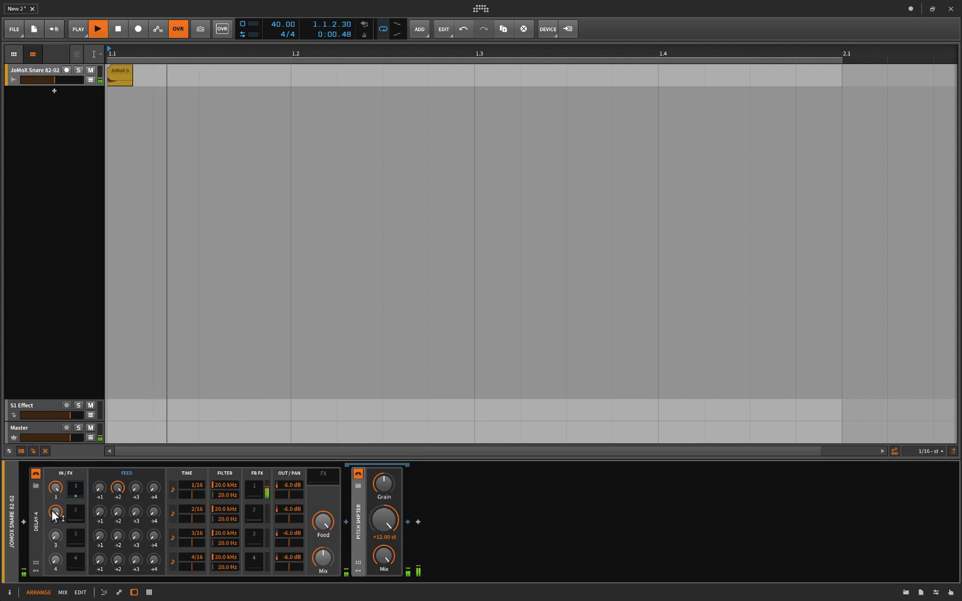
{"action": "key", "text": "space"}
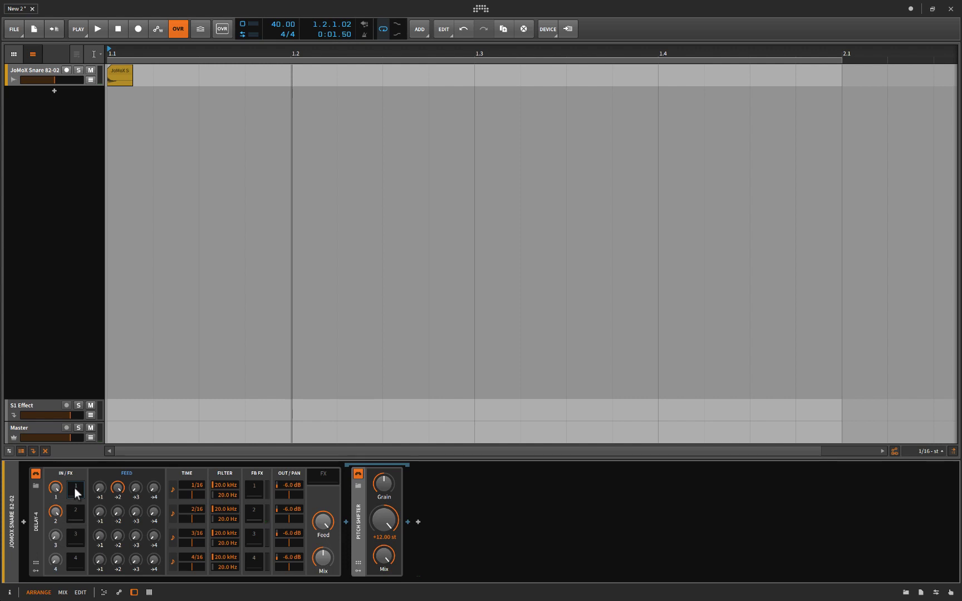
{"action": "double_click", "coordinate": [54, 513]}
Step: Try raising line 1's FEED →1 self-feedback while the snare plays, then reset it to zero
{"action": "left_click_drag", "start_coordinate": [99, 490], "coordinate": [98, 487]}
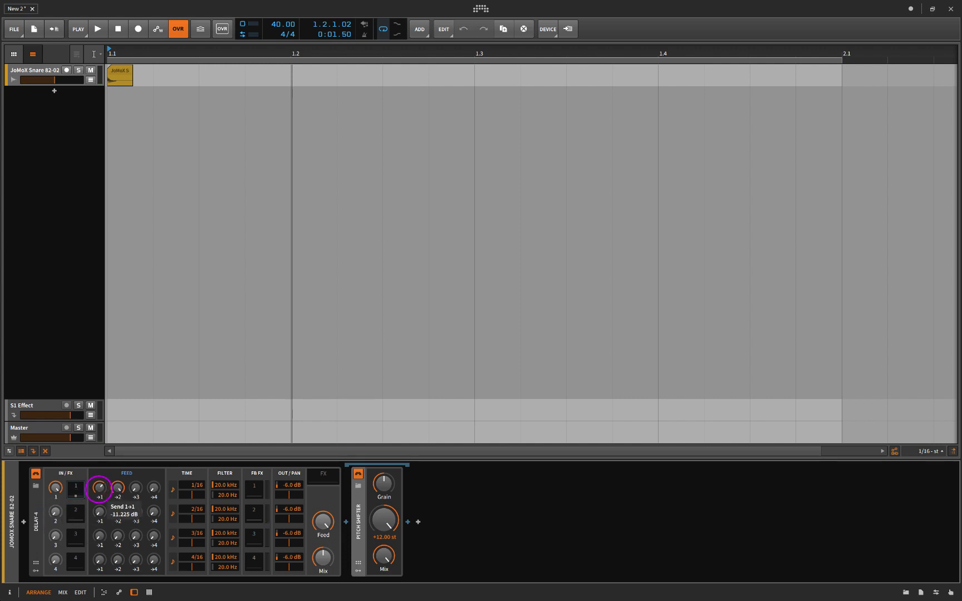
{"action": "double_click", "coordinate": [118, 487]}
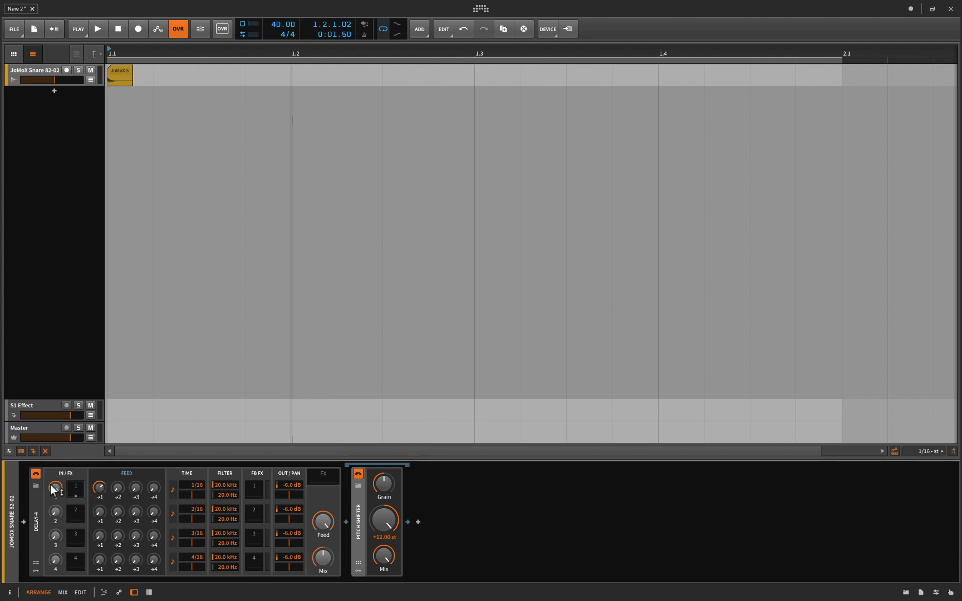
{"action": "double_click", "coordinate": [99, 485]}
{"action": "left_click_drag", "start_coordinate": [100, 490], "coordinate": [100, 472]}
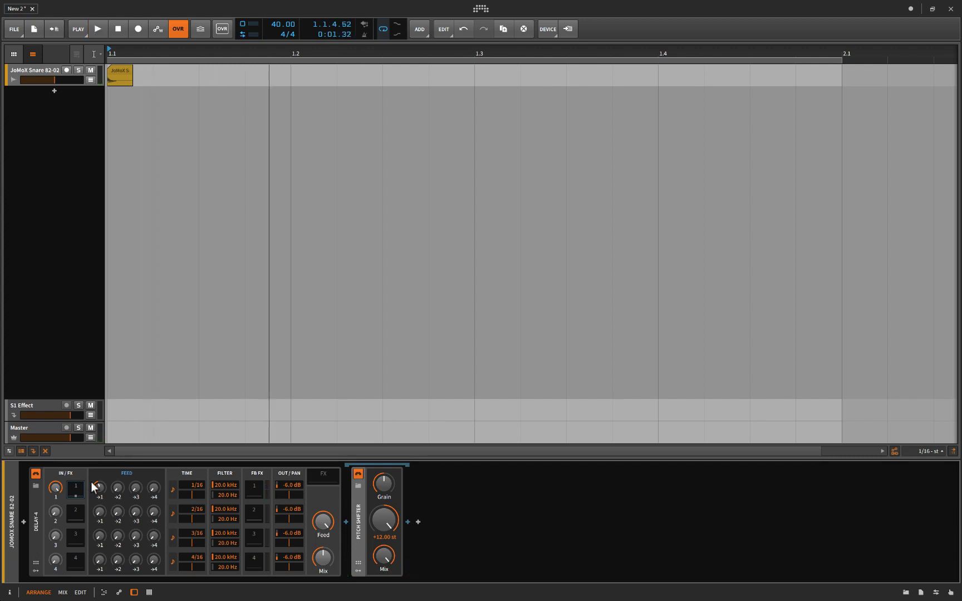
{"action": "left_click_drag", "start_coordinate": [93, 488], "coordinate": [98, 486]}
{"action": "key", "text": "space"}
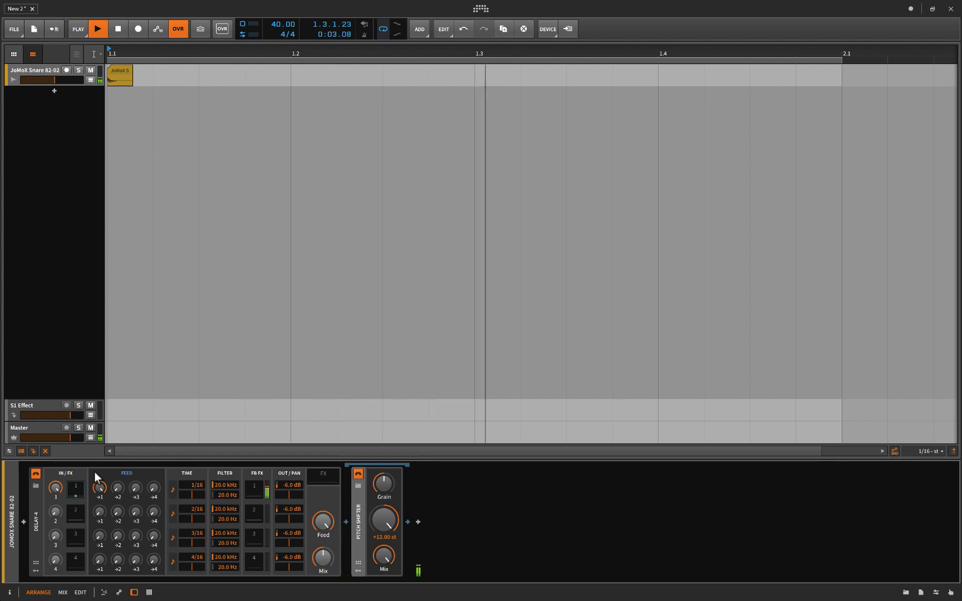
{"action": "key", "text": "space"}
{"action": "double_click", "coordinate": [100, 488]}
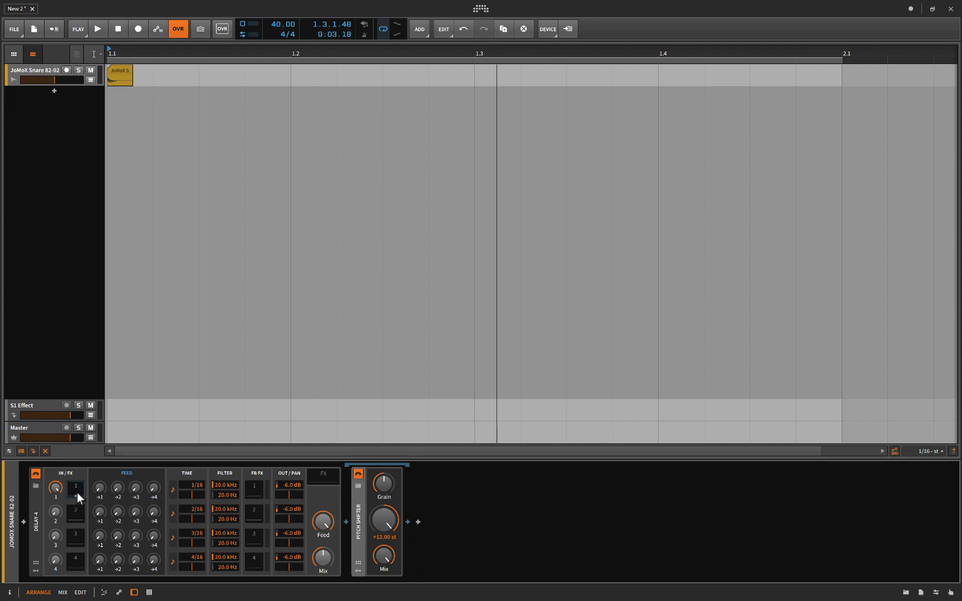
Step: Drag the Pitch Shifter from line 1's IN/FX slot into its FB FX slot and audition the routing
{"action": "left_click_drag", "start_coordinate": [73, 491], "coordinate": [253, 494]}
{"action": "key", "text": "space"}
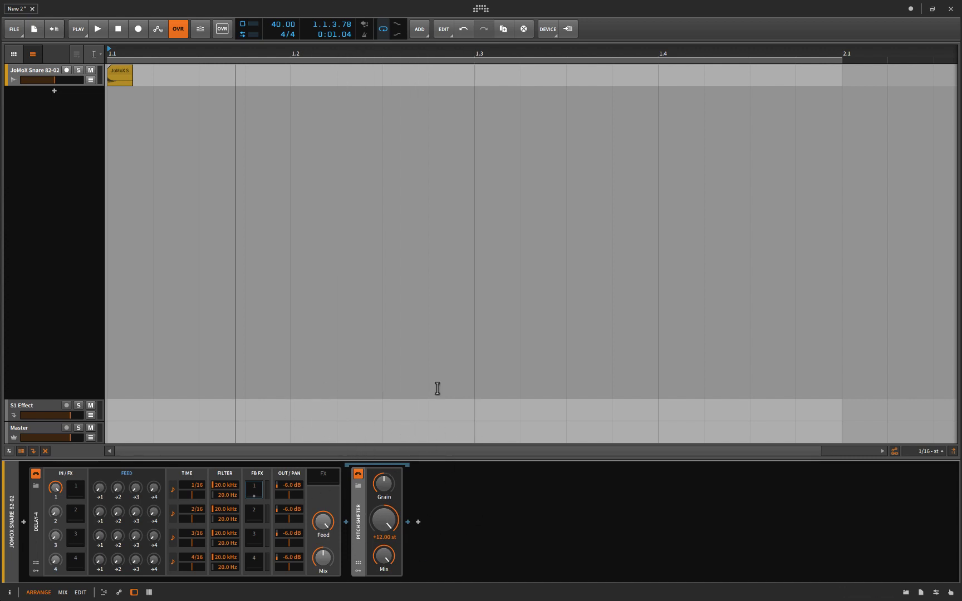
{"action": "left_click", "coordinate": [253, 489]}
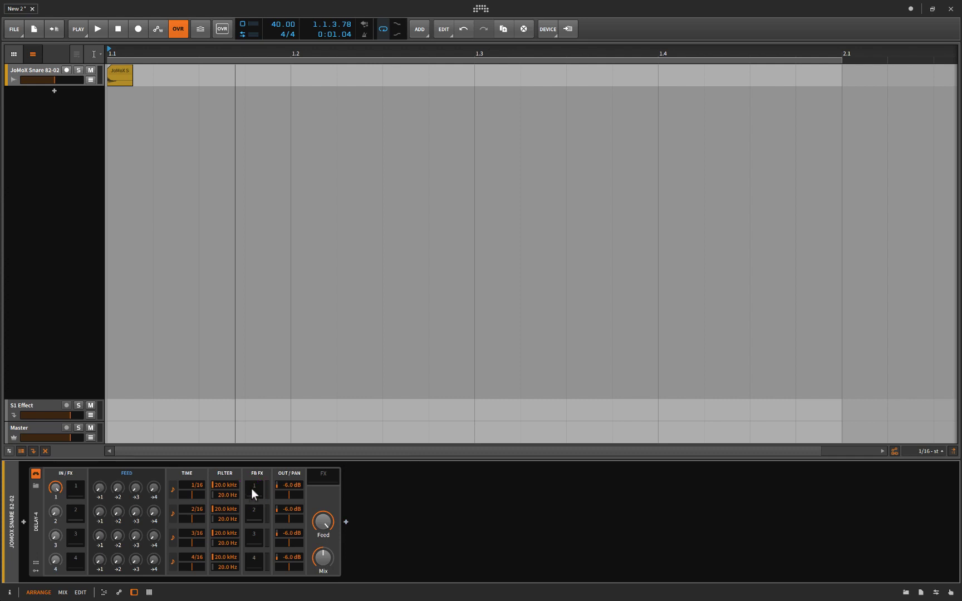
{"action": "left_click", "coordinate": [253, 489]}
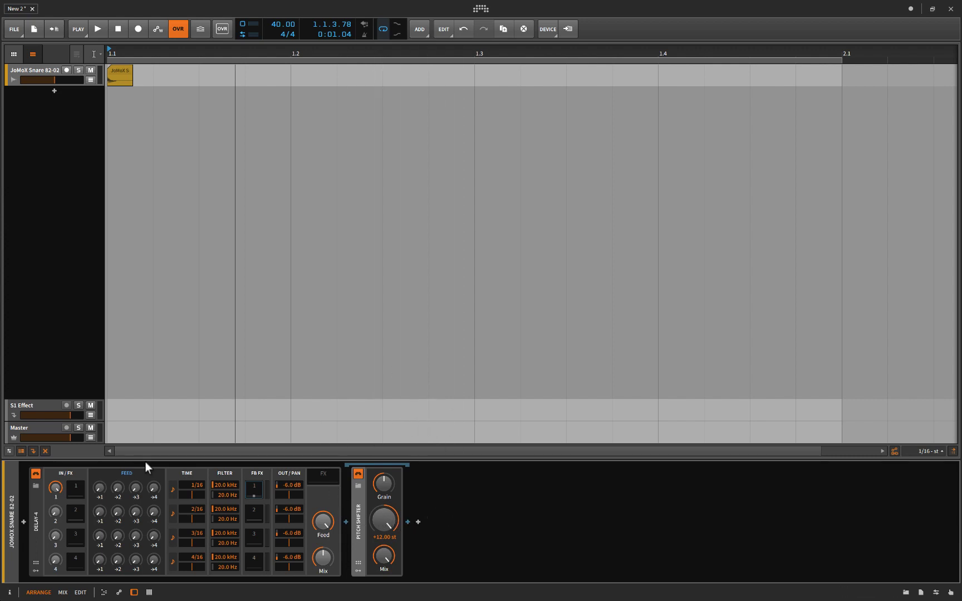
Step: Raise line 1's FEED →1 to about -2.4 dB and play the pitch-shifted echoes
{"action": "left_click_drag", "start_coordinate": [96, 488], "coordinate": [99, 489]}
{"action": "key", "text": "space"}
{"action": "key", "text": "space"}
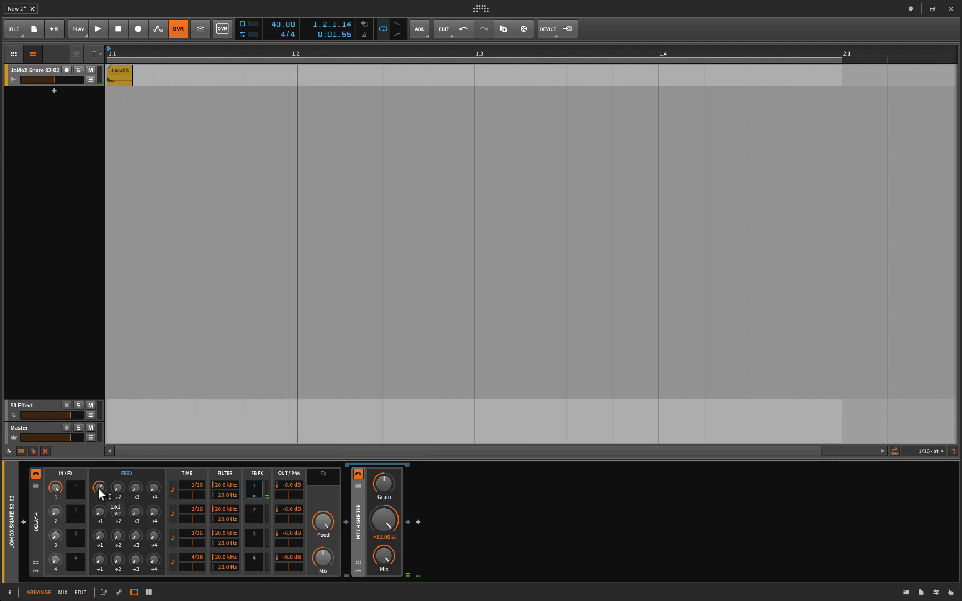
{"action": "left_click_drag", "start_coordinate": [99, 488], "coordinate": [99, 489]}
{"action": "key", "text": "space"}
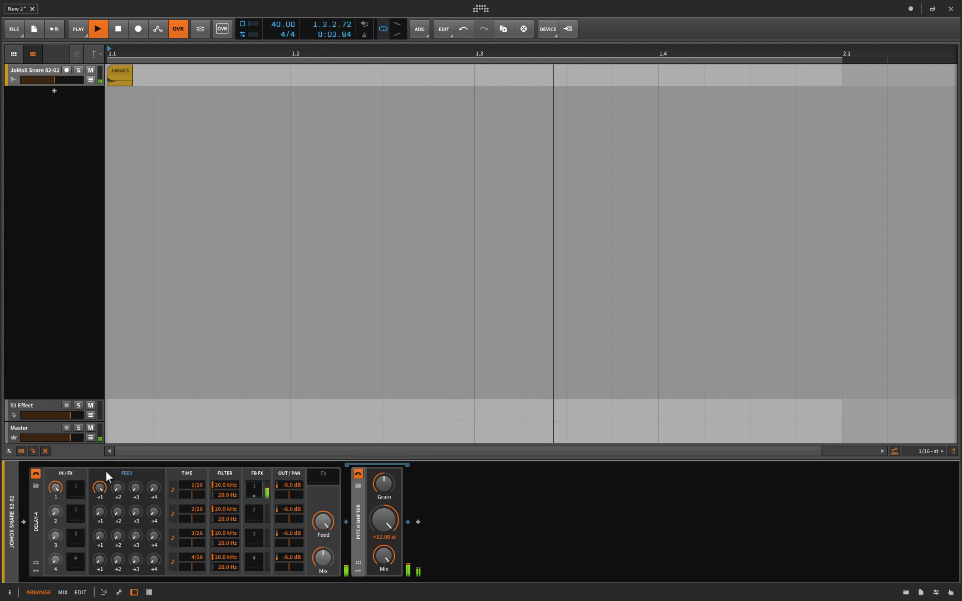
{"action": "key", "text": "space"}
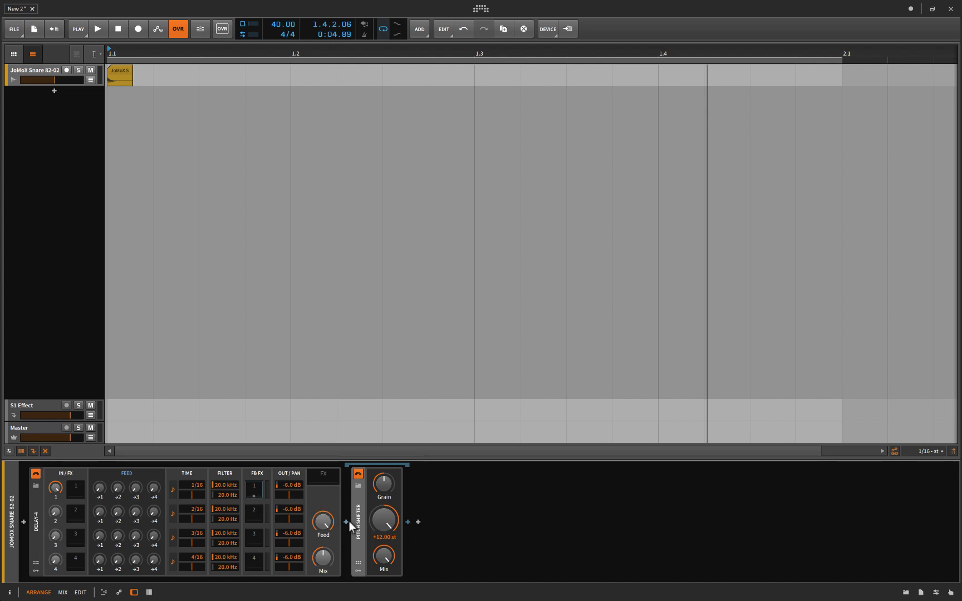
Step: Move the Pitch Shifter onto line 1's IN/FX slot, then hide the IN/FX and FB FX nested chains
{"action": "left_click_drag", "start_coordinate": [357, 515], "coordinate": [71, 486]}
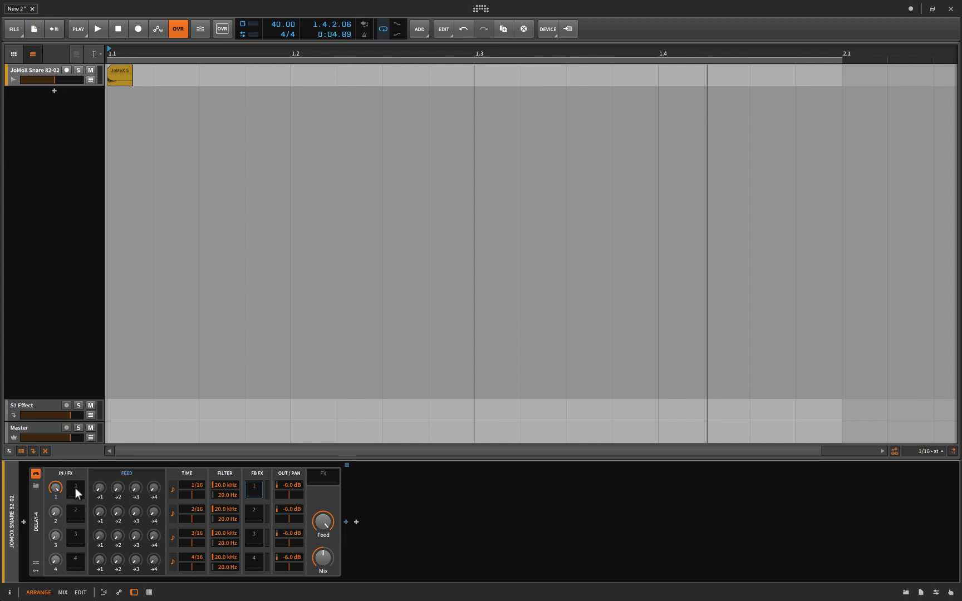
{"action": "left_click", "coordinate": [75, 488]}
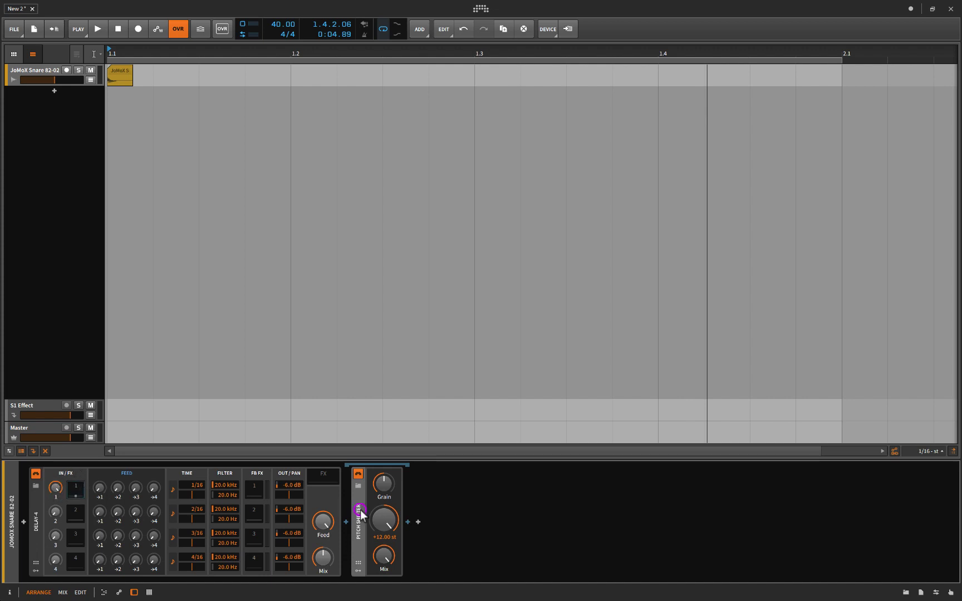
{"action": "left_click", "coordinate": [256, 489]}
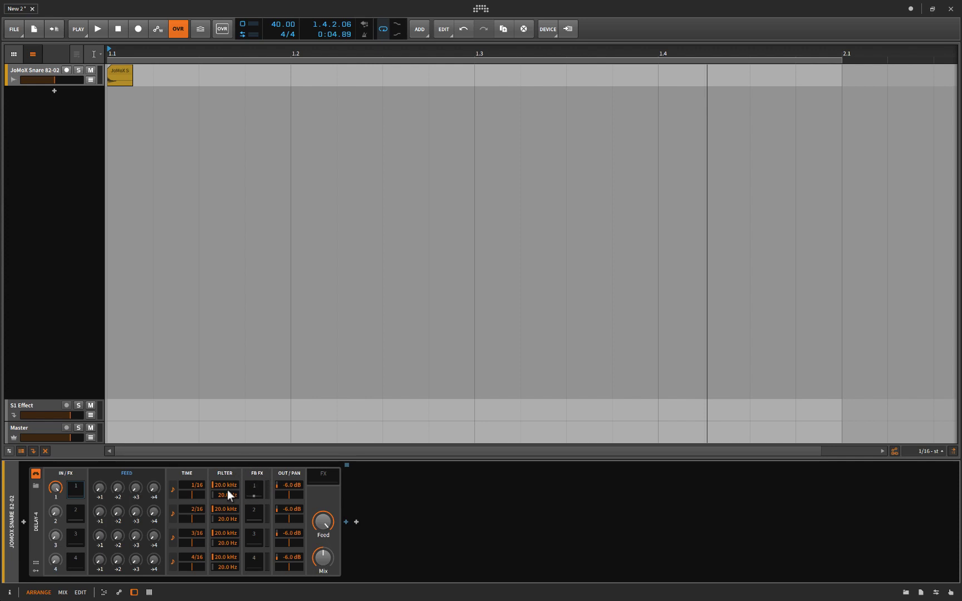
{"action": "left_click", "coordinate": [251, 490]}
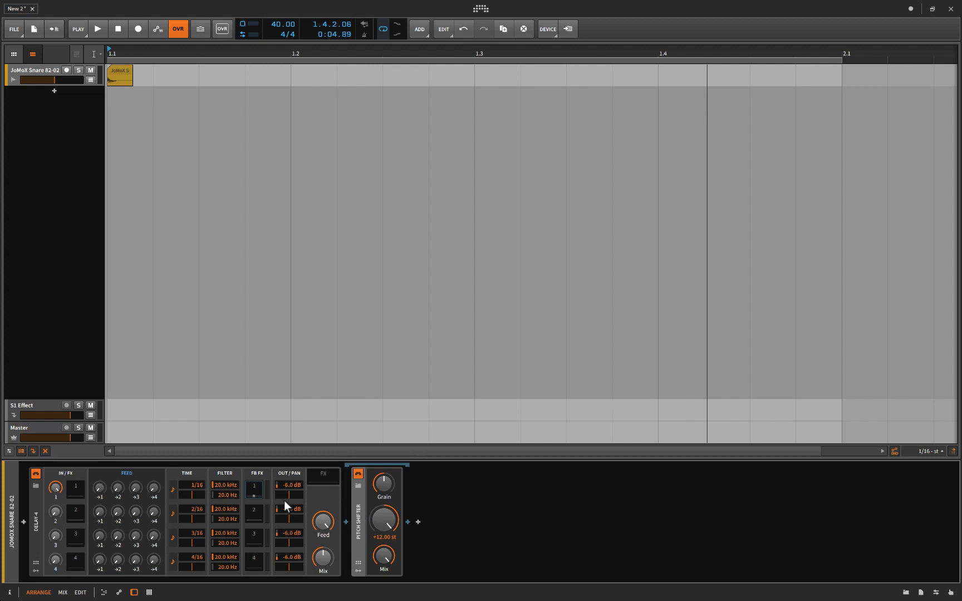
{"action": "left_click", "coordinate": [252, 491]}
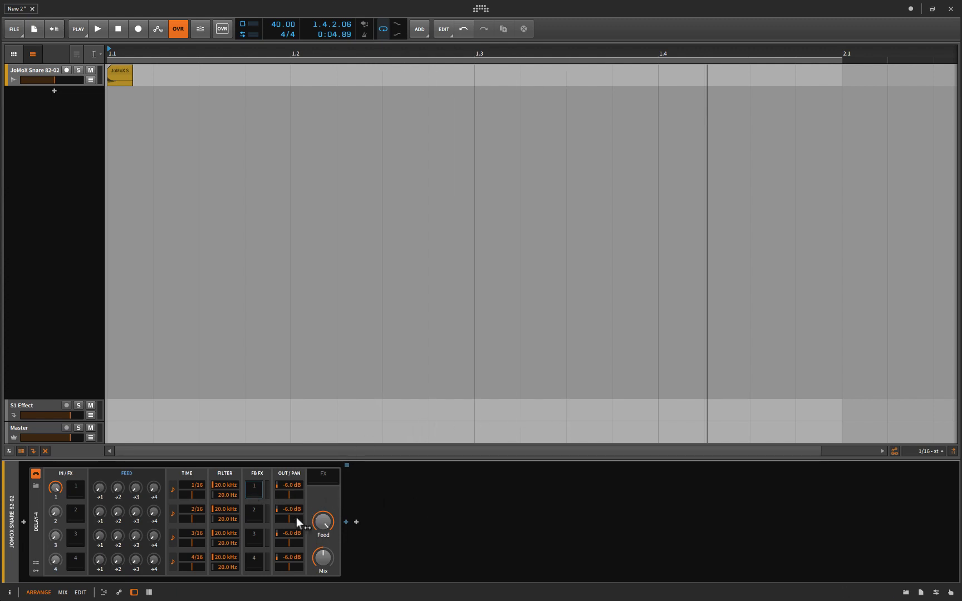
{"action": "left_click", "coordinate": [388, 519]}
Step: Pan delay line 1 right and adjust its levels, finally typing its output as -6 dB
{"action": "mouse_move", "coordinate": [286, 497]}
{"action": "left_mouse_down"}
{"action": "mouse_move", "coordinate": [303, 497]}
{"action": "mouse_move", "coordinate": [289, 497]}
{"action": "left_mouse_up"}
{"action": "mouse_move", "coordinate": [285, 488]}
{"action": "left_mouse_down"}
{"action": "mouse_move", "coordinate": [285, 526]}
{"action": "mouse_move", "coordinate": [285, 483]}
{"action": "left_mouse_up"}
{"action": "left_click_drag", "start_coordinate": [55, 487], "coordinate": [55, 487]}
{"action": "double_click", "coordinate": [288, 486]}
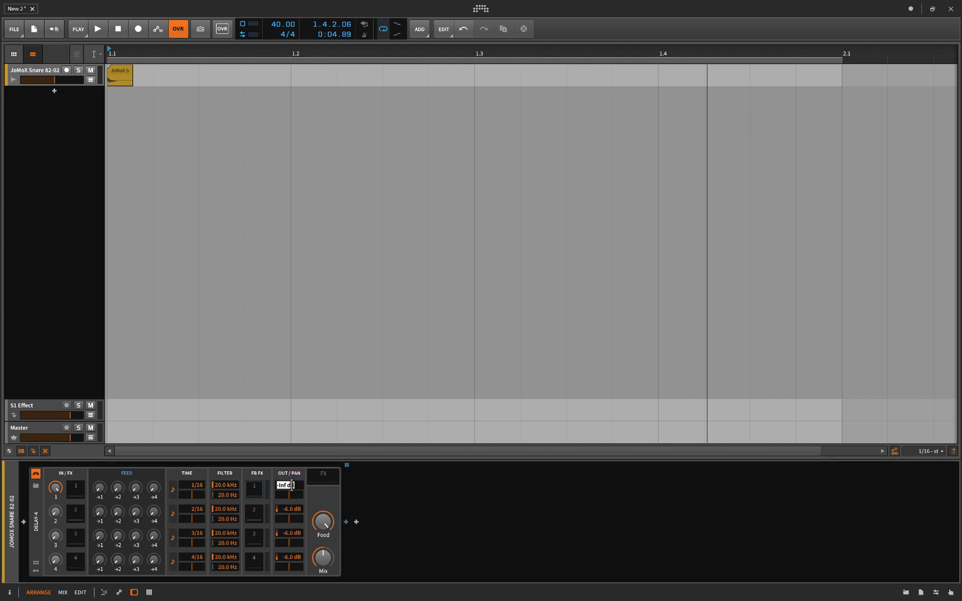
{"action": "type", "text": "-6"}
{"action": "key", "text": "Return"}
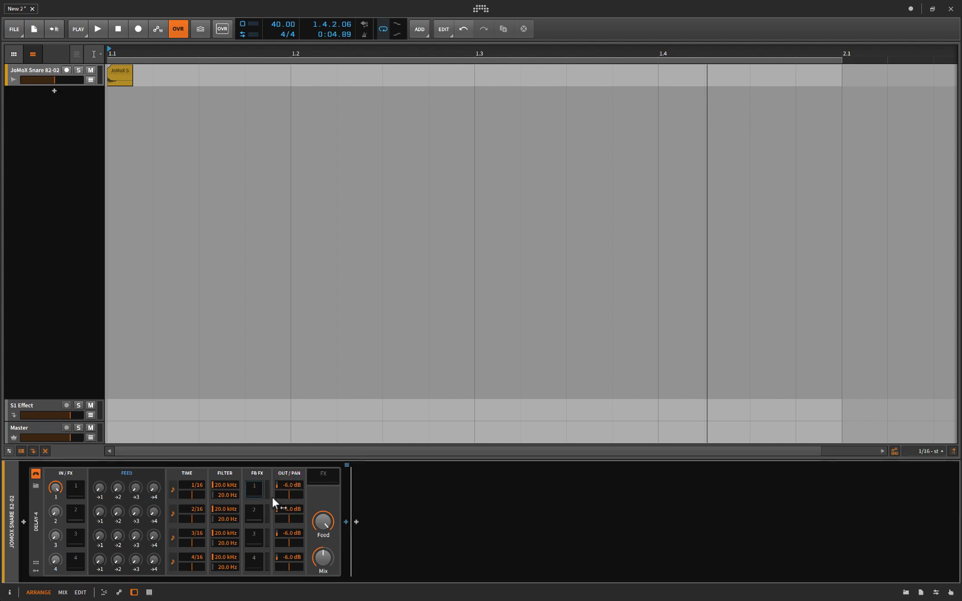
{"action": "left_click", "coordinate": [318, 476]}
Step: Turn the Delay-4 Mix down, reset it to 100 %, and audition the snare with the delay
{"action": "left_click_drag", "start_coordinate": [323, 560], "coordinate": [323, 596]}
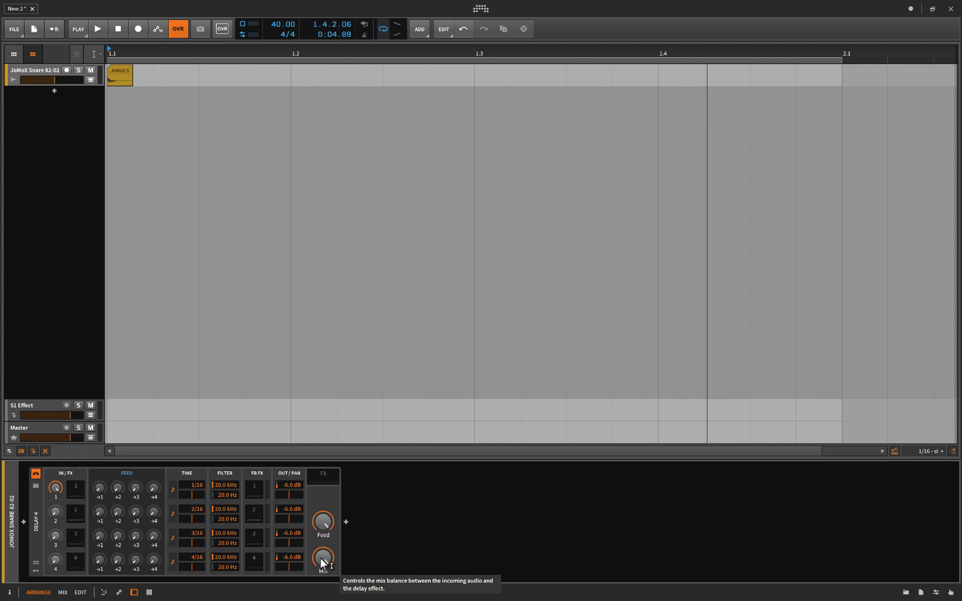
{"action": "double_click", "coordinate": [321, 561]}
{"action": "key", "text": "space"}
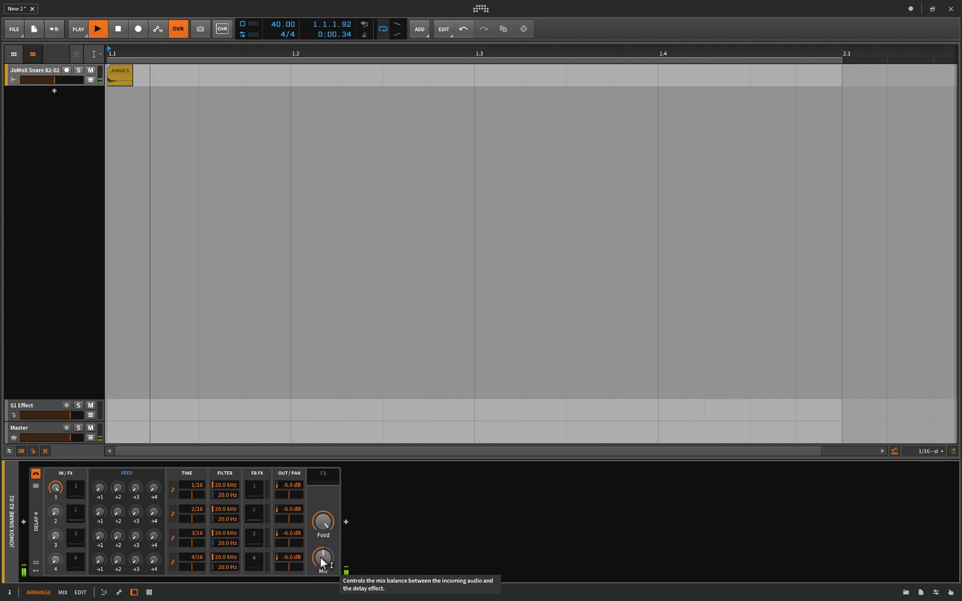
{"action": "key", "text": "space"}
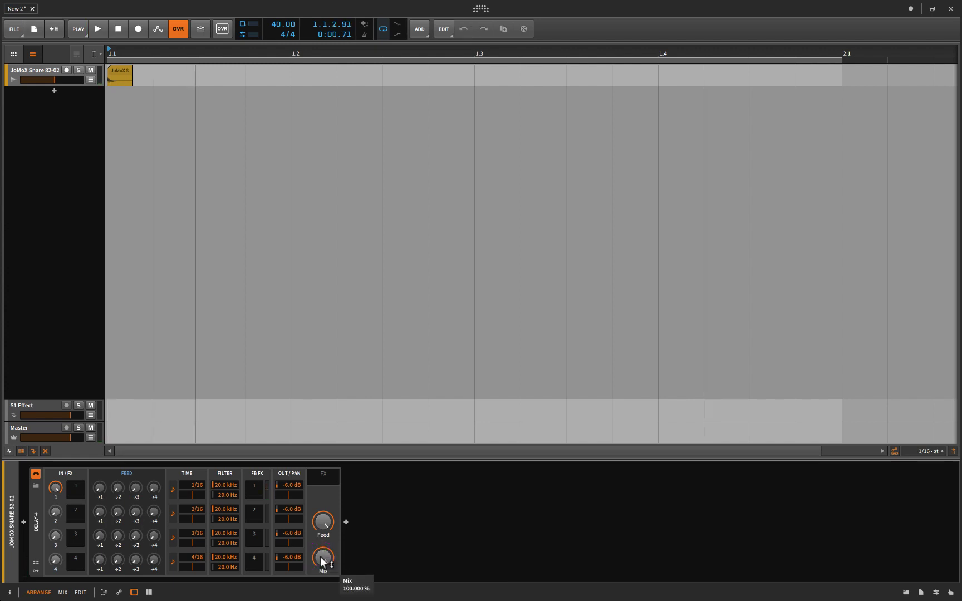
{"action": "left_click", "coordinate": [321, 561]}
{"action": "key", "text": "space"}
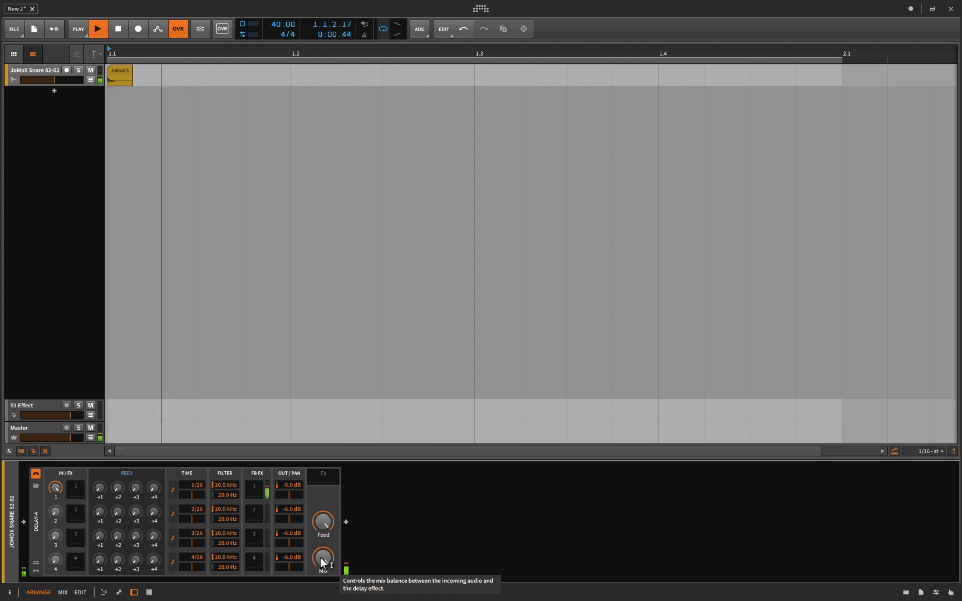
{"action": "left_click", "coordinate": [321, 558]}
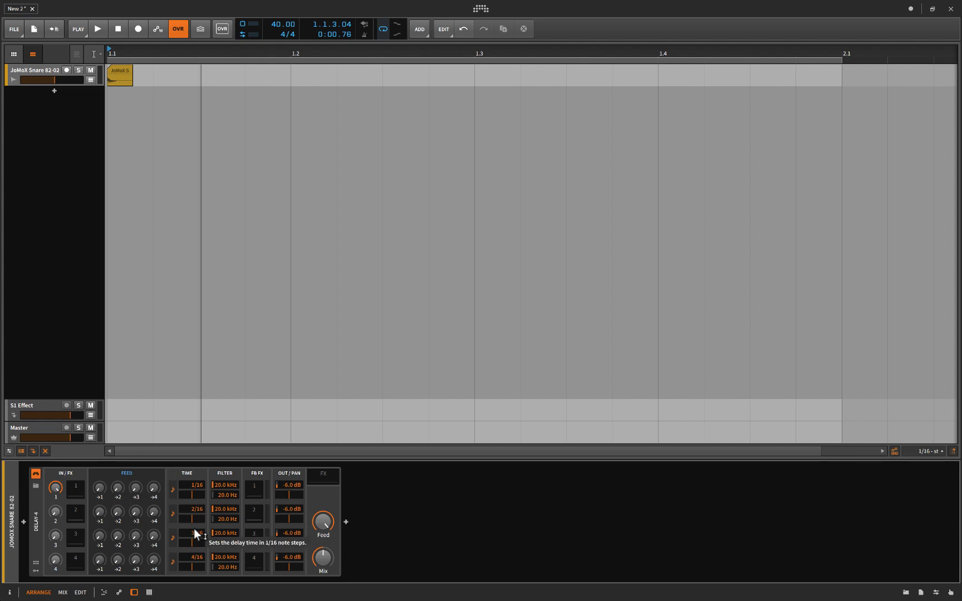
Step: Switch to the YouTube browser and scroll through the Bitwig tutorials channel's About page
{"action": "key", "text": "ctrl+Left"}
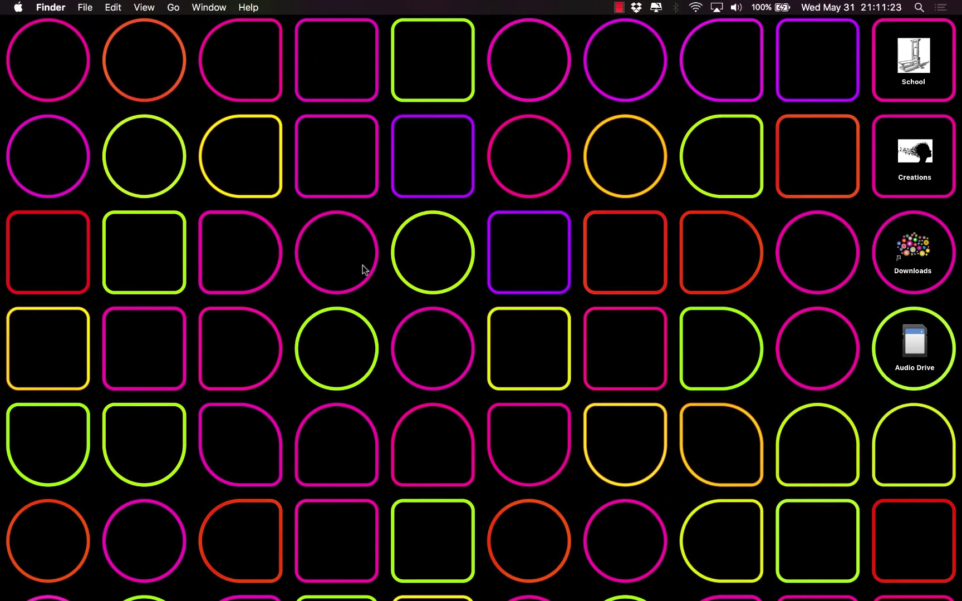
{"action": "key", "text": "ctrl+Left"}
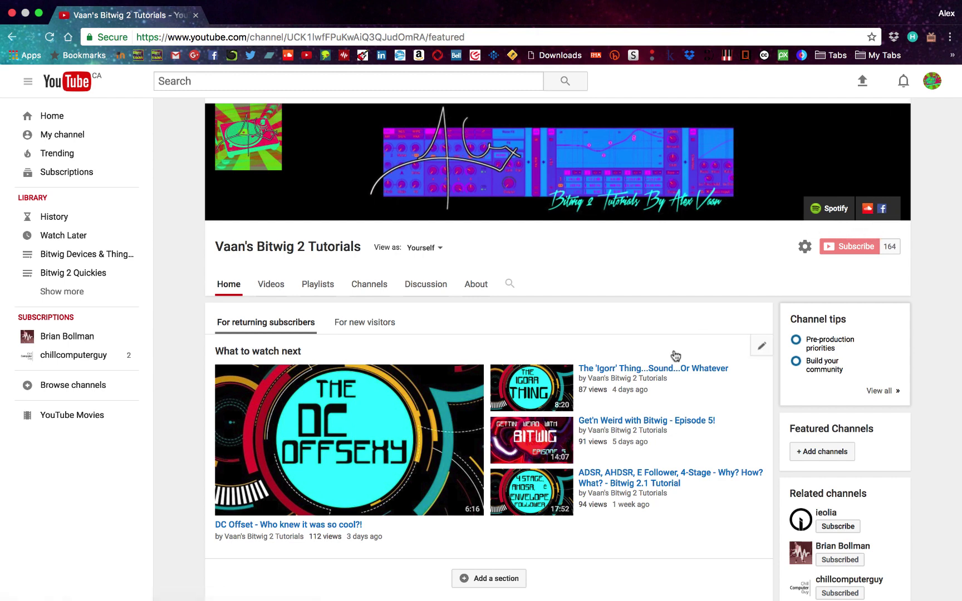
{"action": "left_click", "coordinate": [471, 282]}
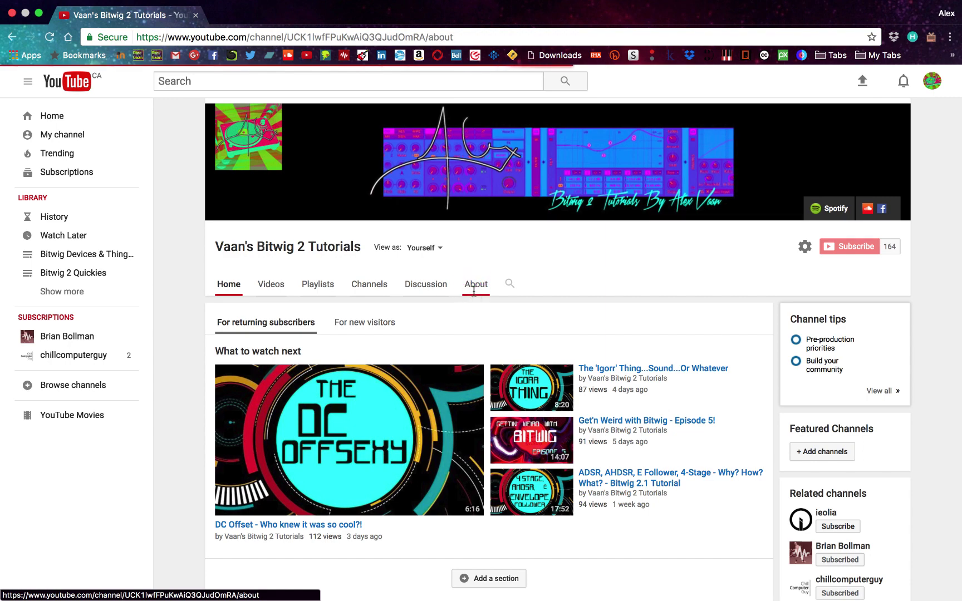
{"action": "scroll", "coordinate": [379, 320], "scroll_direction": "down", "scroll_amount": 3}
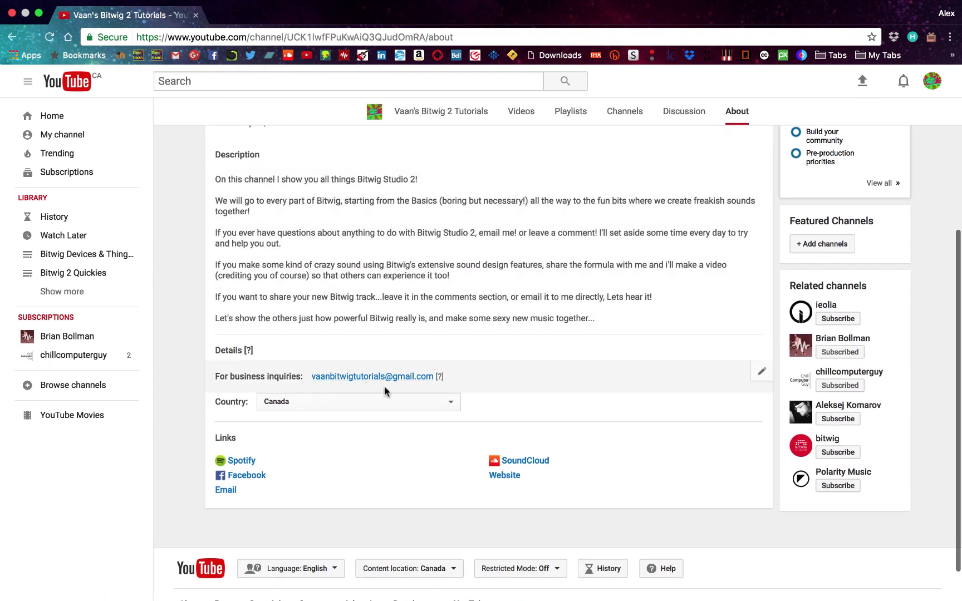
{"action": "scroll", "coordinate": [376, 344], "scroll_direction": "up", "scroll_amount": 6}
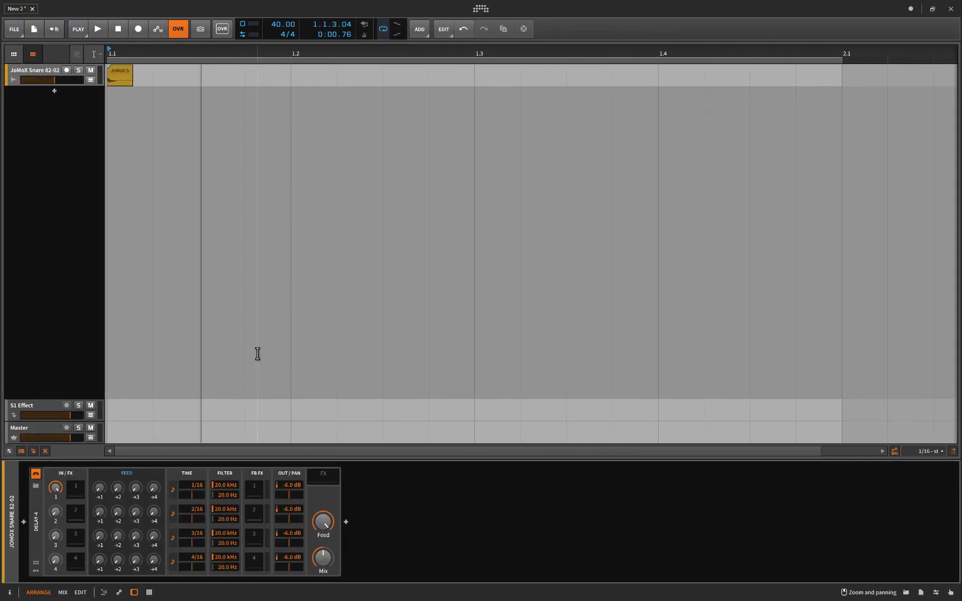
Step: Switch back to Bitwig Studio's Delay-4 snare project and click in the arranger
{"action": "left_click", "coordinate": [191, 388]}
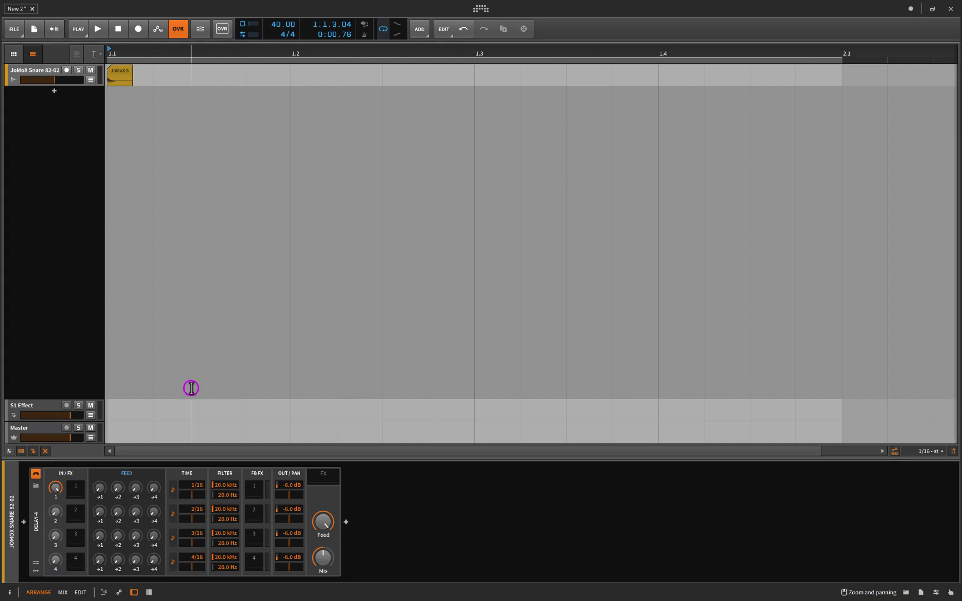
{"action": "left_click", "coordinate": [107, 146]}
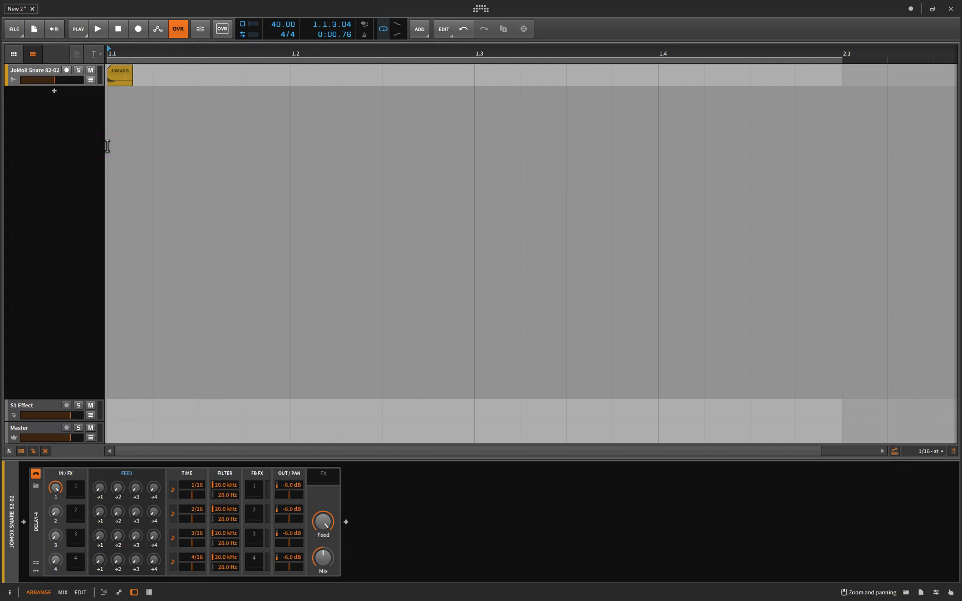